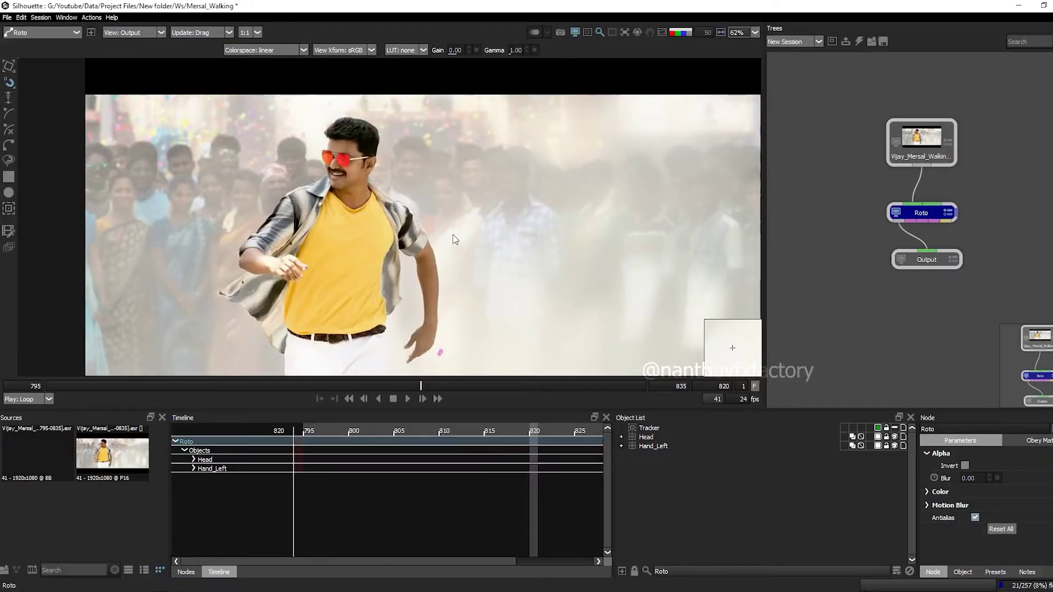
# - Check the head and arm mattes by toggling the coloured overlay and alpha views
pyautogui.hotkey('shift', 'a')
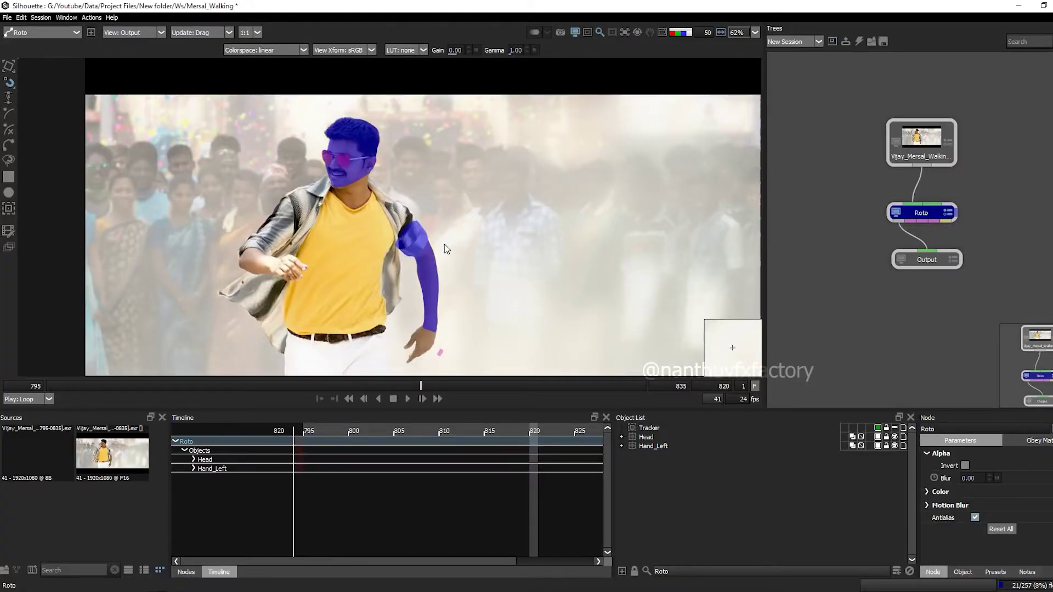
pyautogui.press('o')
pyautogui.press('a')
pyautogui.press('o')
pyautogui.press('a')
pyautogui.press('a')
pyautogui.press('a')
pyautogui.press('a')
pyautogui.press('a')
pyautogui.press('a')
pyautogui.press('a')
pyautogui.press('a')
pyautogui.press('a')
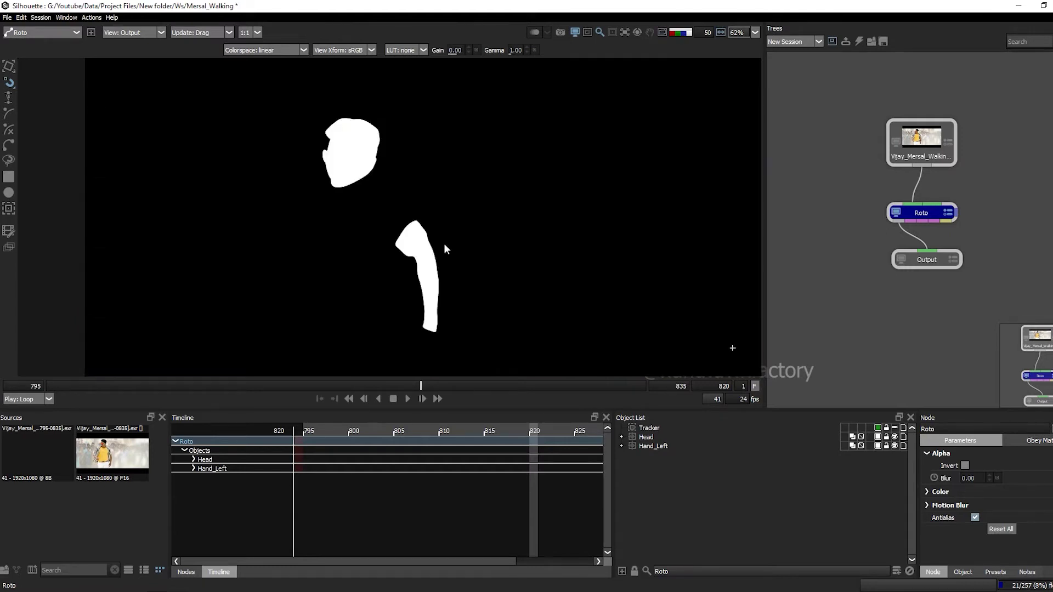
pyautogui.scroll(3, 444, 245)
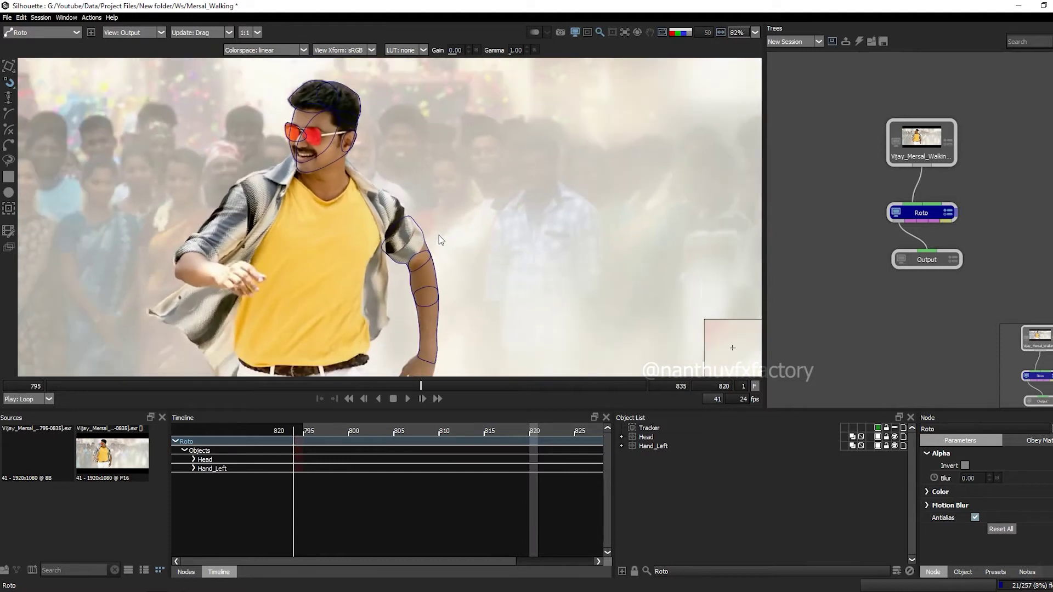
pyautogui.scroll(-1, 441, 240)
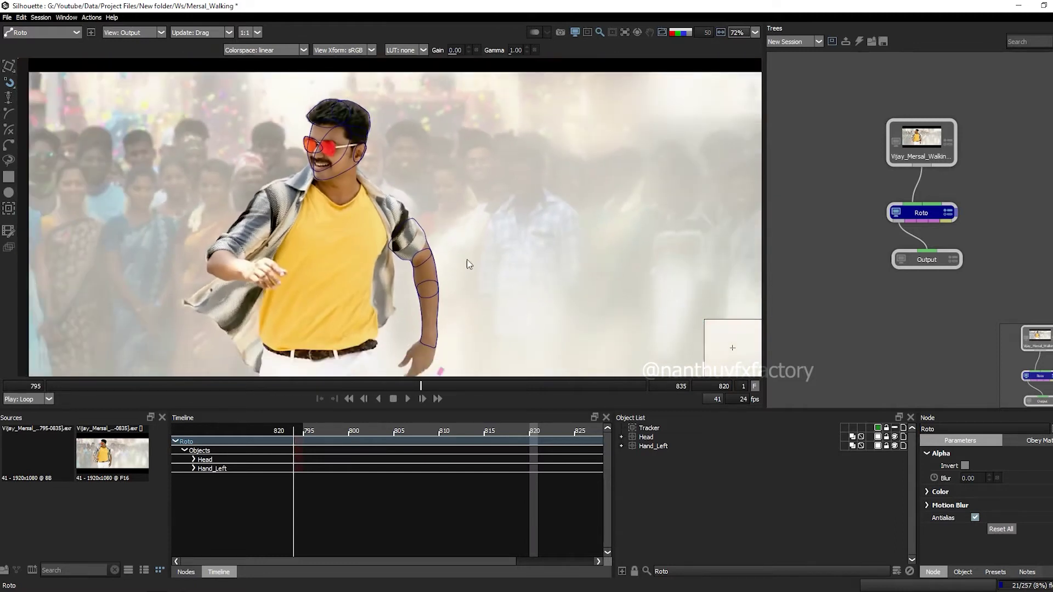
# - Expand Head and Hand_Left in the Object List and preview their shapes as matte and alpha
pyautogui.click(647, 446)
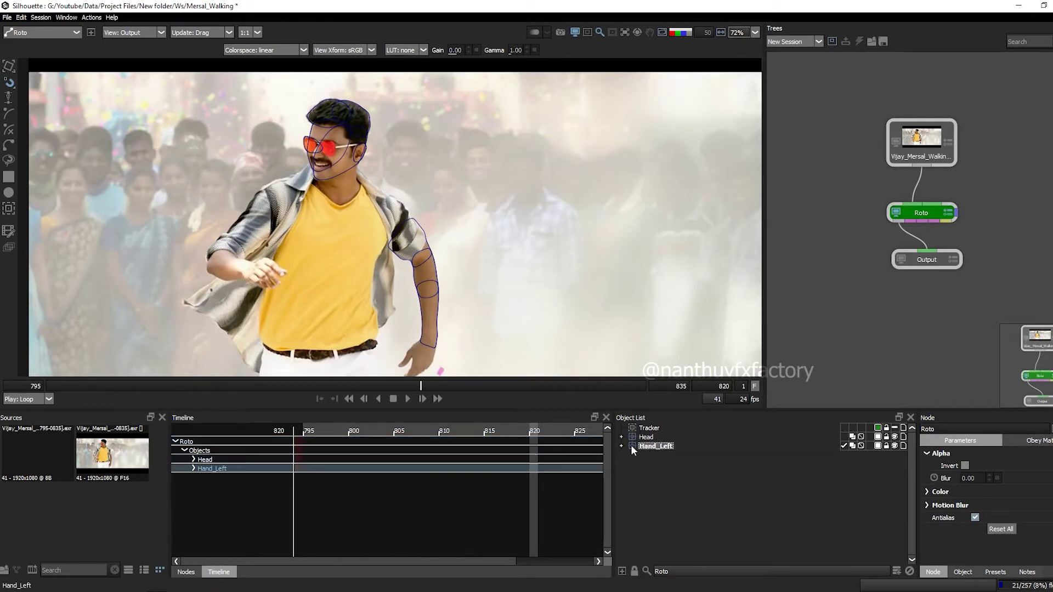
pyautogui.click(646, 437)
pyautogui.click(622, 437)
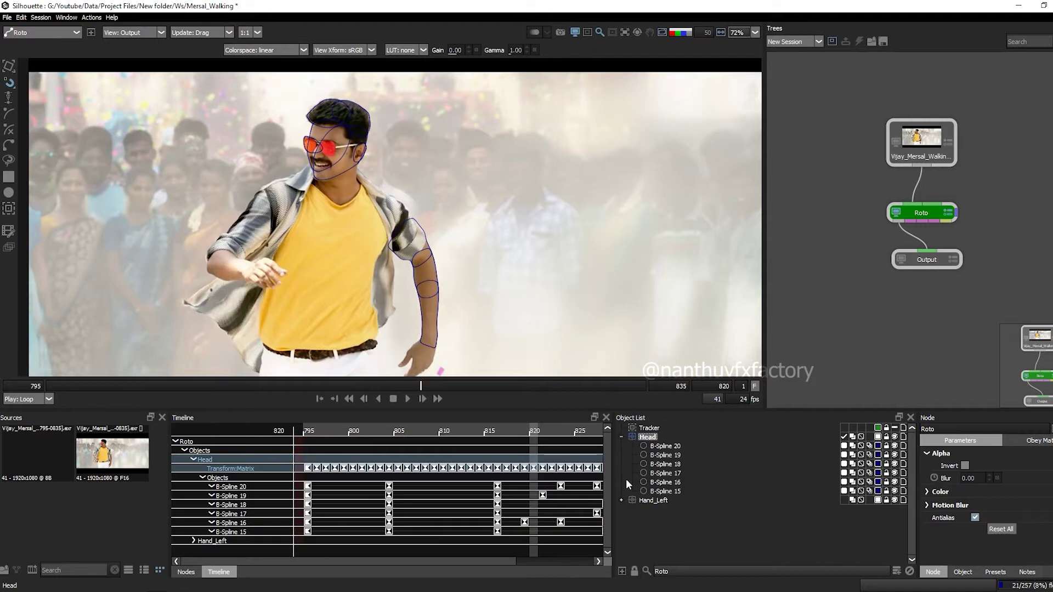
pyautogui.click(630, 490)
pyautogui.click(622, 500)
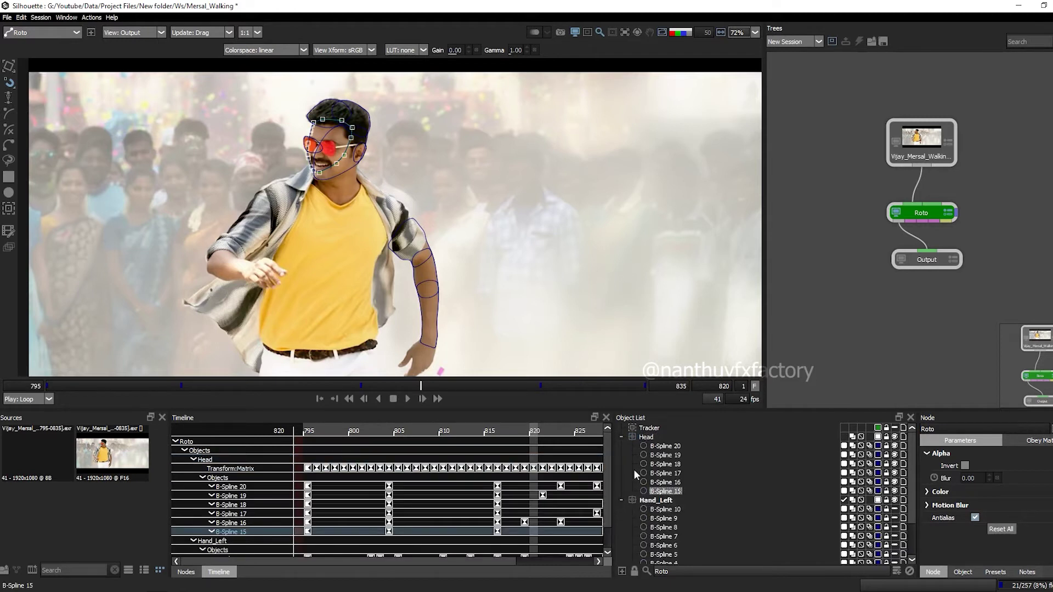
pyautogui.click(502, 247)
pyautogui.press('s')
pyautogui.press('a')
pyautogui.press('a')
pyautogui.press('a')
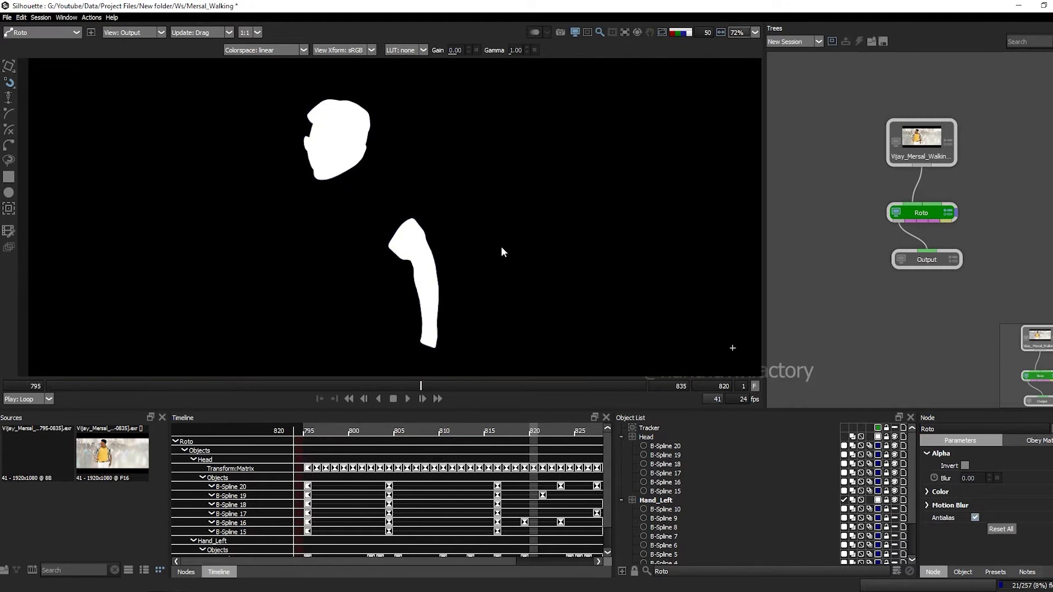
pyautogui.press('a')
pyautogui.press('o')
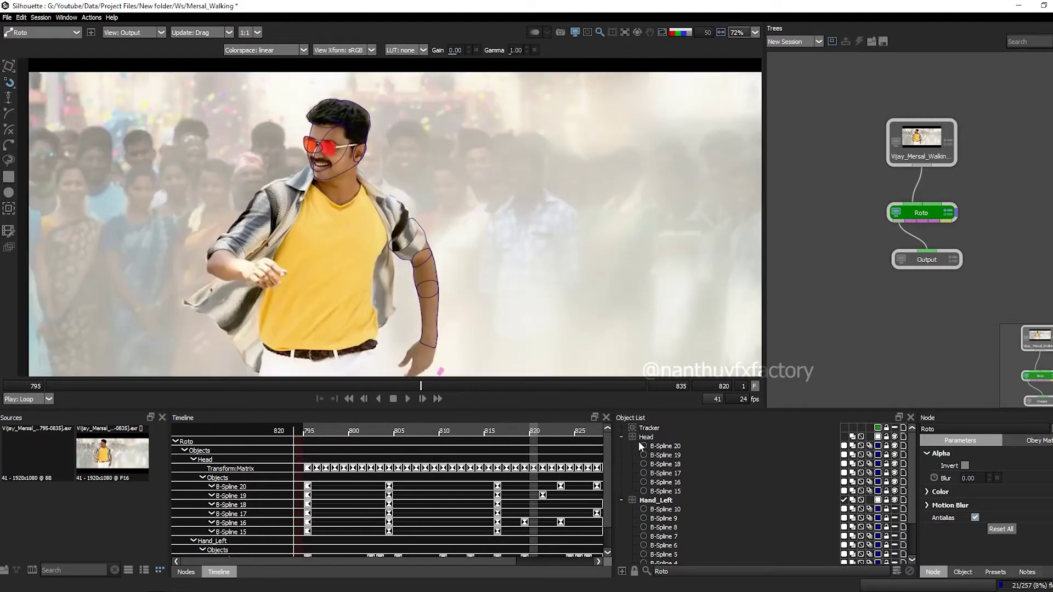
# - Shift-select all 19 B-spline shapes from the Head group through Hand_Left
pyautogui.click(646, 438)
pyautogui.scroll(-3, 659, 465)
pyautogui.keyDown('shift'); pyautogui.click(671, 554); pyautogui.keyUp('shift')
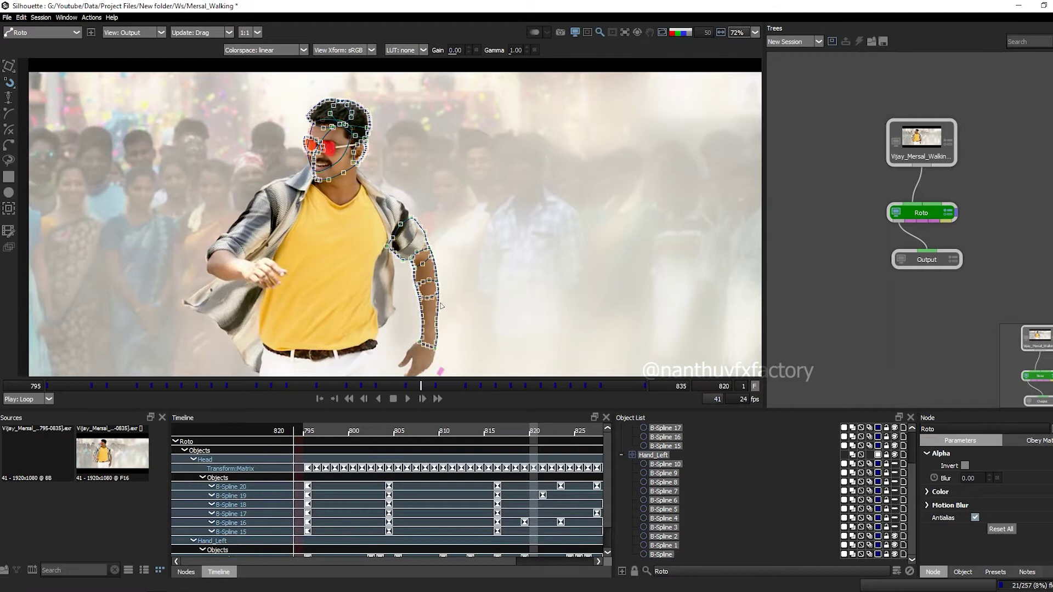
pyautogui.scroll(-1, 373, 206)
pyautogui.scroll(-1, 373, 206)
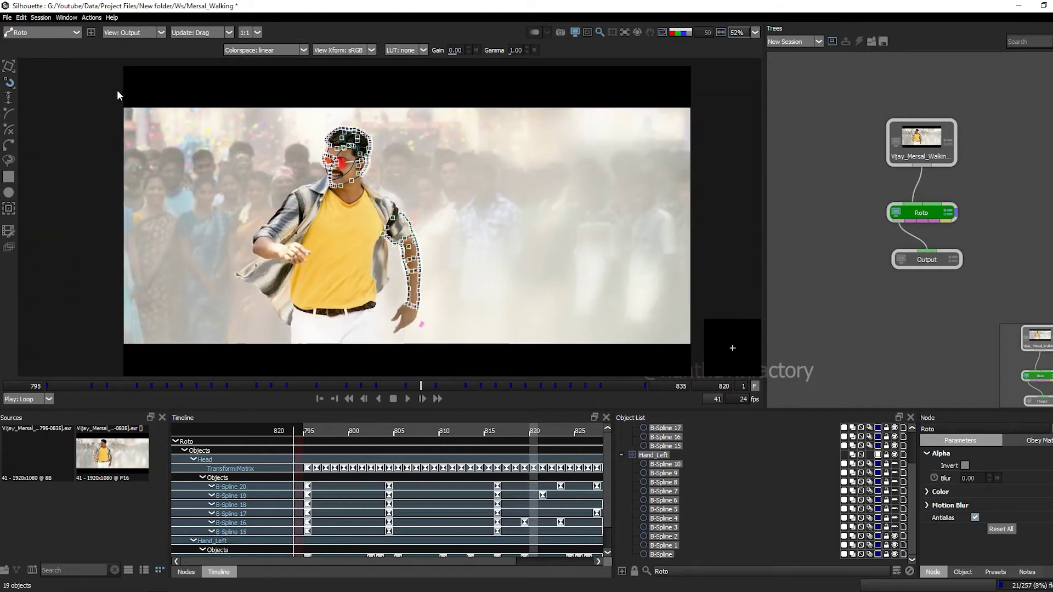
# - Save the roto shapes from File > Export > Nuke 9+ Shapes as 'shape' in New folder
pyautogui.click(7, 17)
pyautogui.moveTo(57, 151)
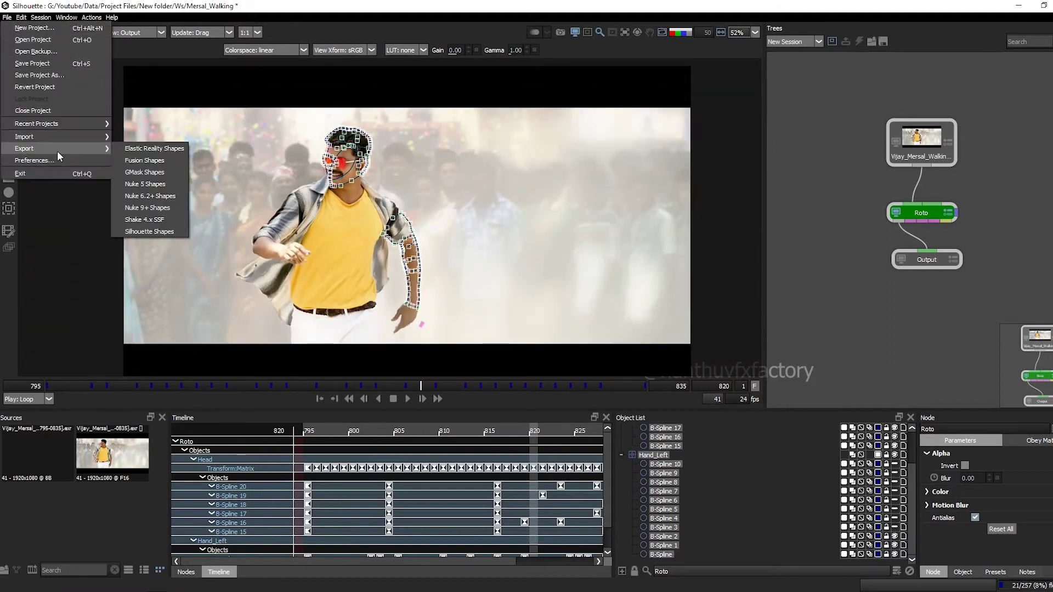
pyautogui.click(156, 209)
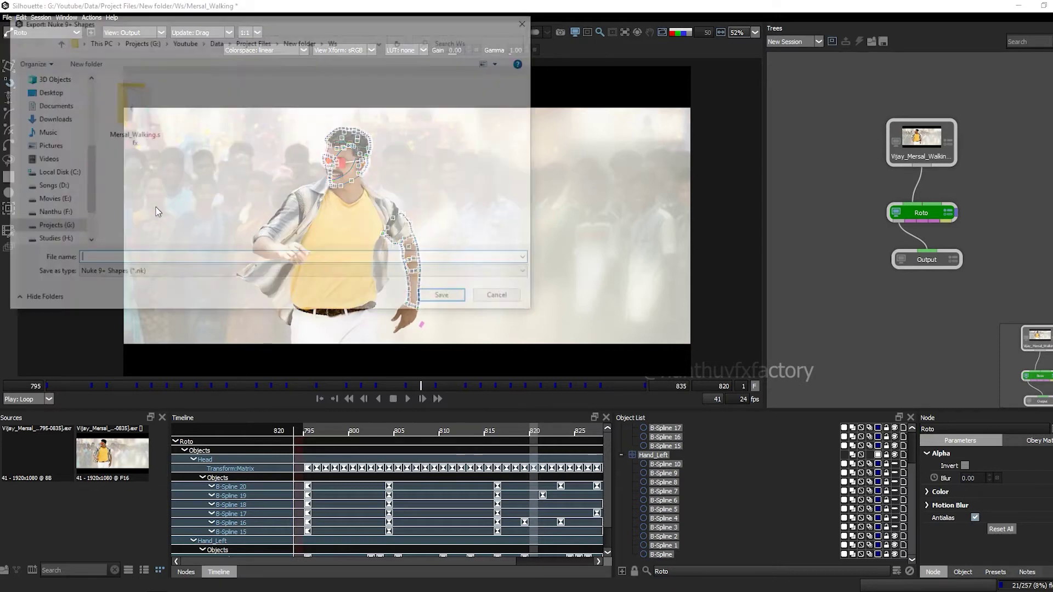
pyautogui.click(197, 256)
pyautogui.click(302, 41)
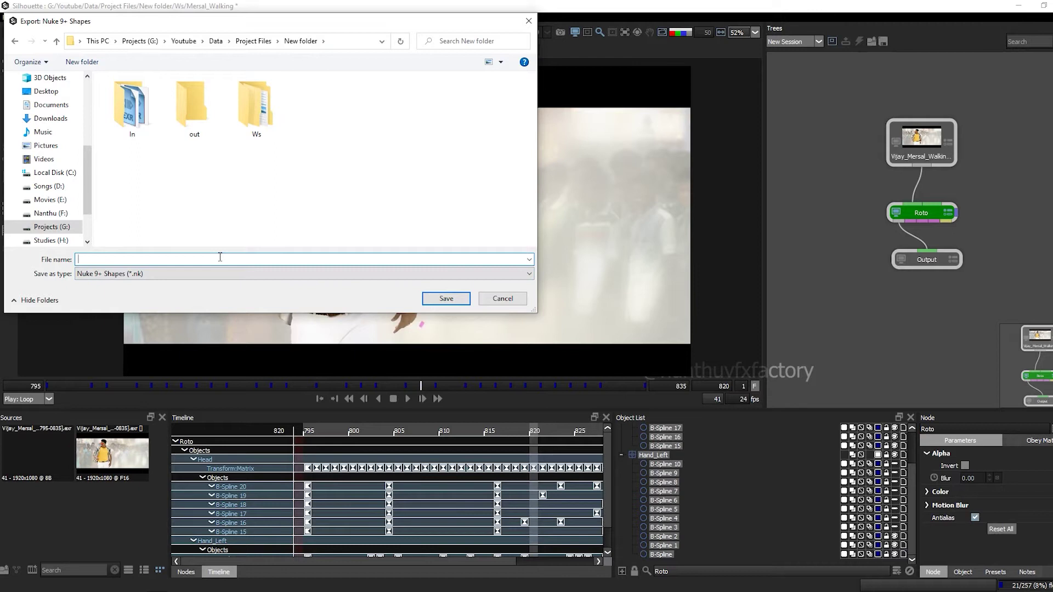
pyautogui.write('shape')
pyautogui.click(343, 42)
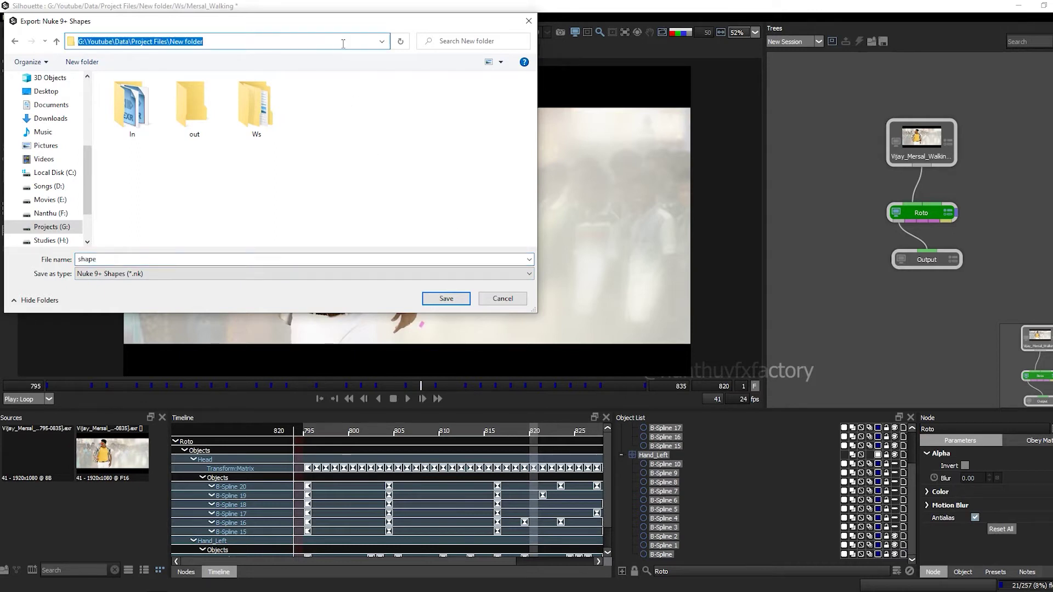
pyautogui.click(446, 298)
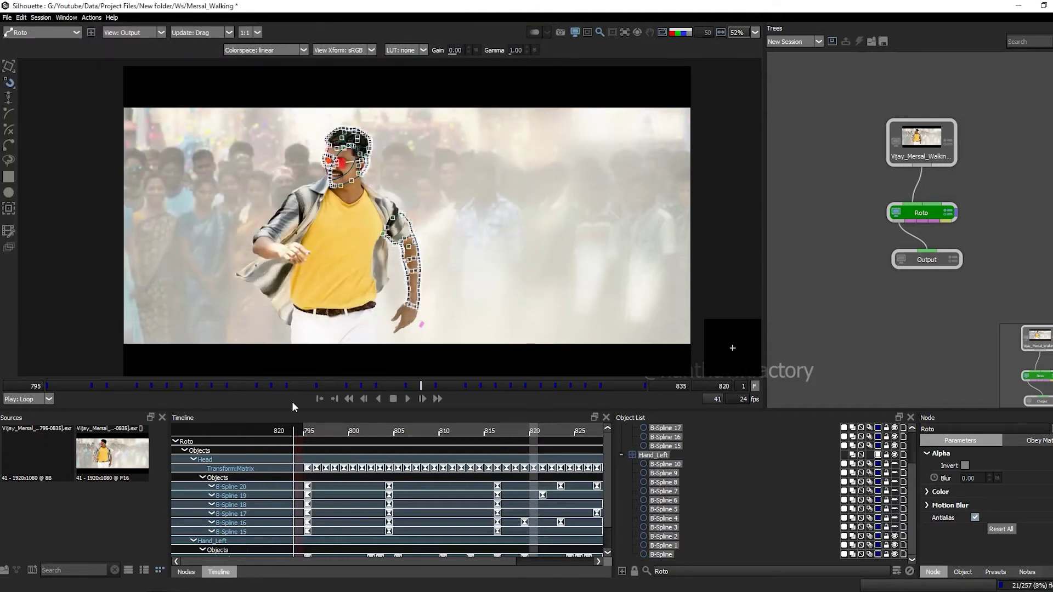
# - Switch to NukeX and open the project's New folder in Explorer
pyautogui.click(201, 591)
pyautogui.click(227, 578)
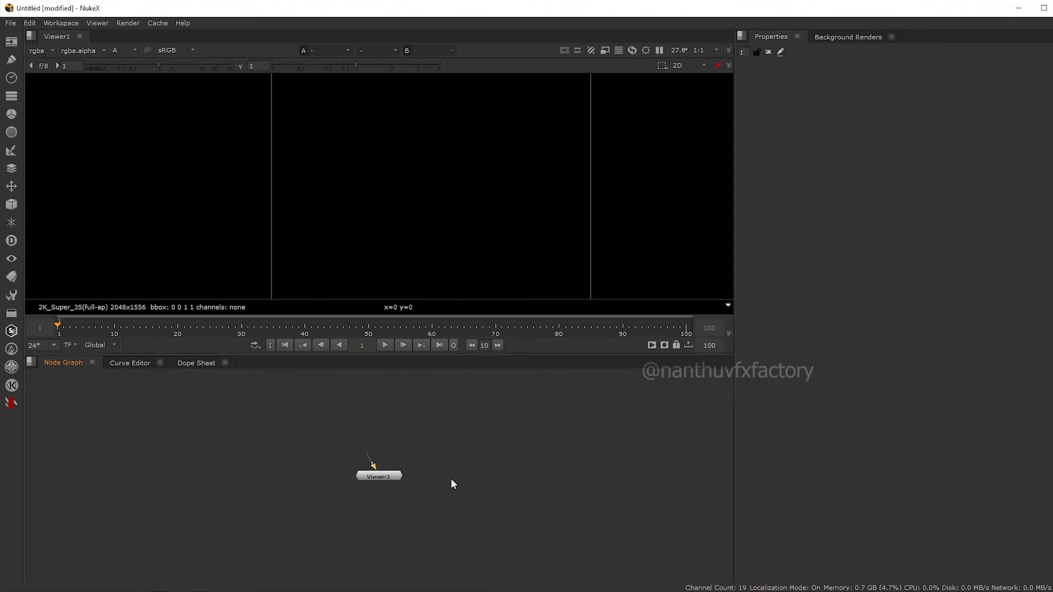
pyautogui.press('super+r')
pyautogui.hotkey('ctrl', 'v')
pyautogui.press('Return')
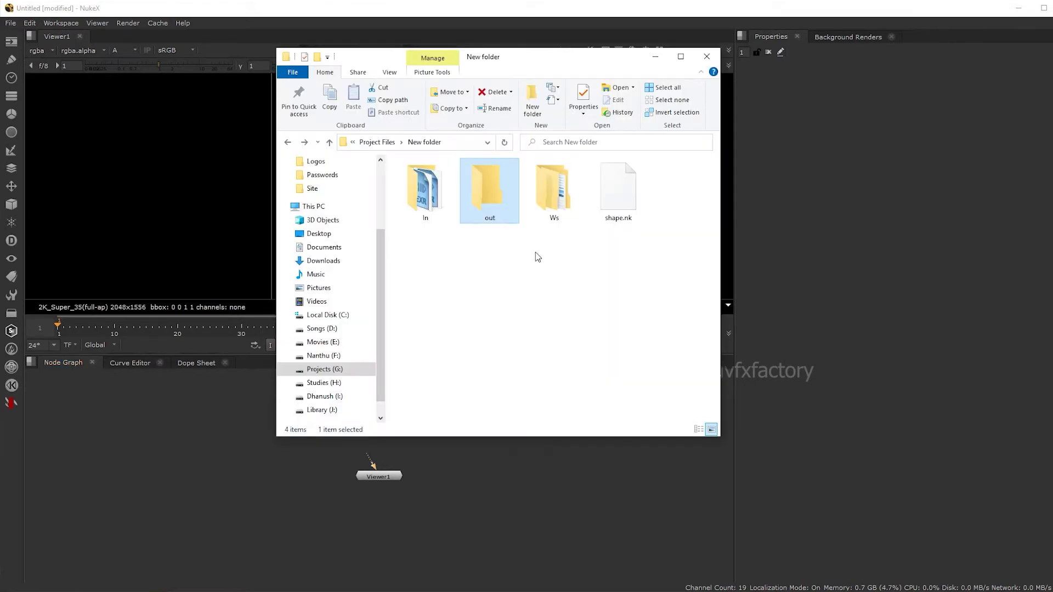
# - Drop shape.nk into Nuke's Node Graph as the Mersal_Walking Roto node, view it, and return to Silhouette
pyautogui.click(540, 259)
pyautogui.click(610, 206)
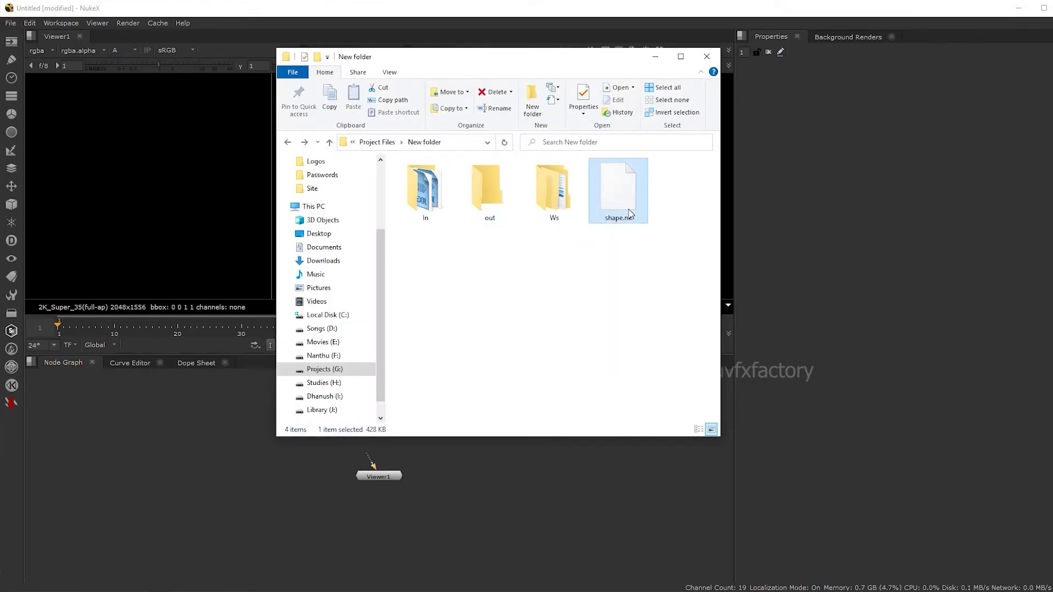
pyautogui.moveTo(626, 210); pyautogui.dragTo(521, 476)
pyautogui.doubleClick(522, 477)
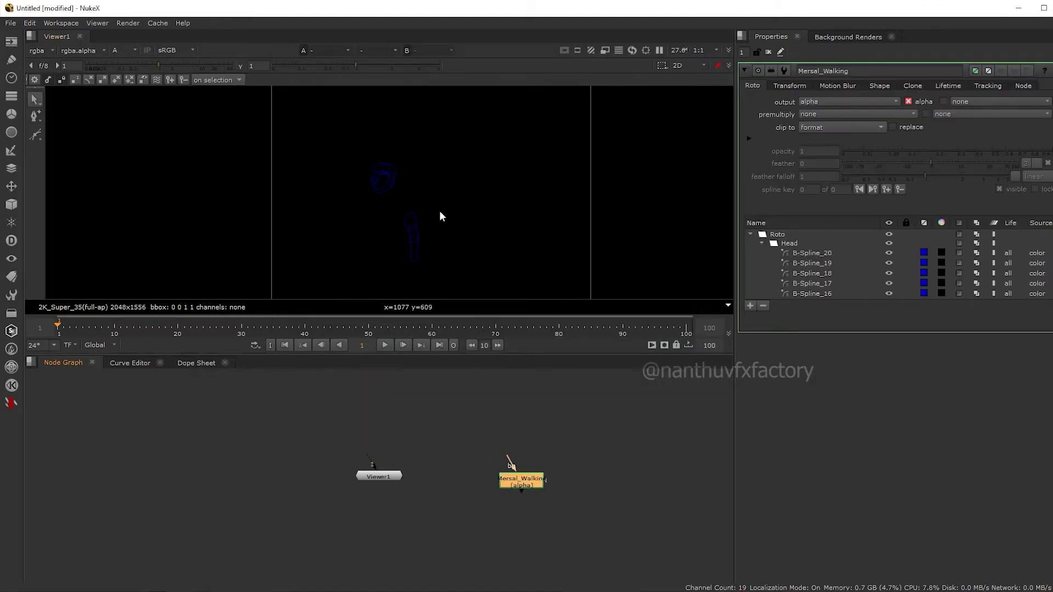
pyautogui.press('1')
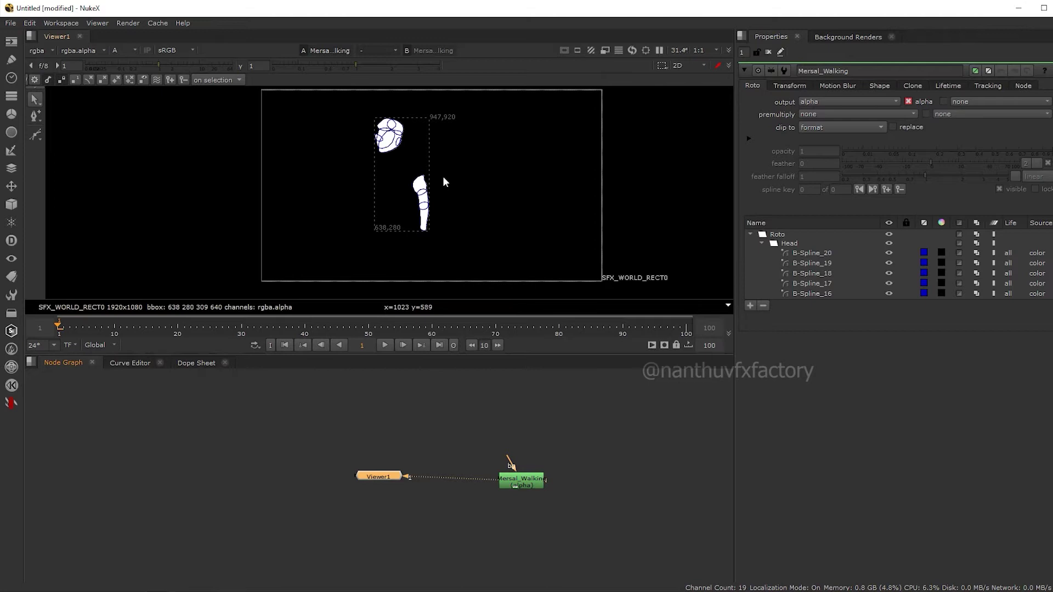
pyautogui.scroll(2, 424, 158)
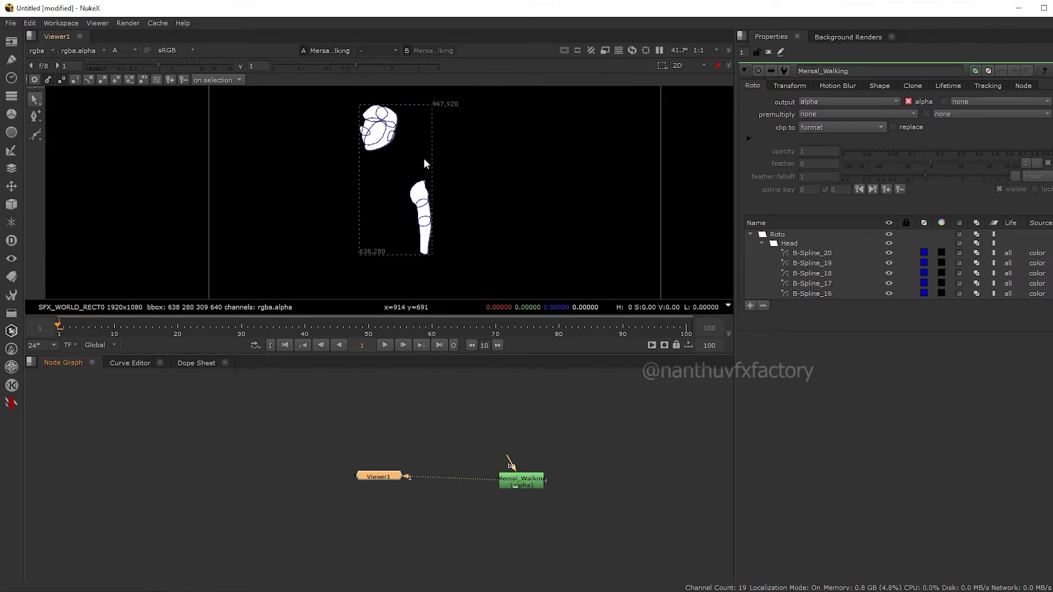
pyautogui.hotkey('alt', 'Tab')
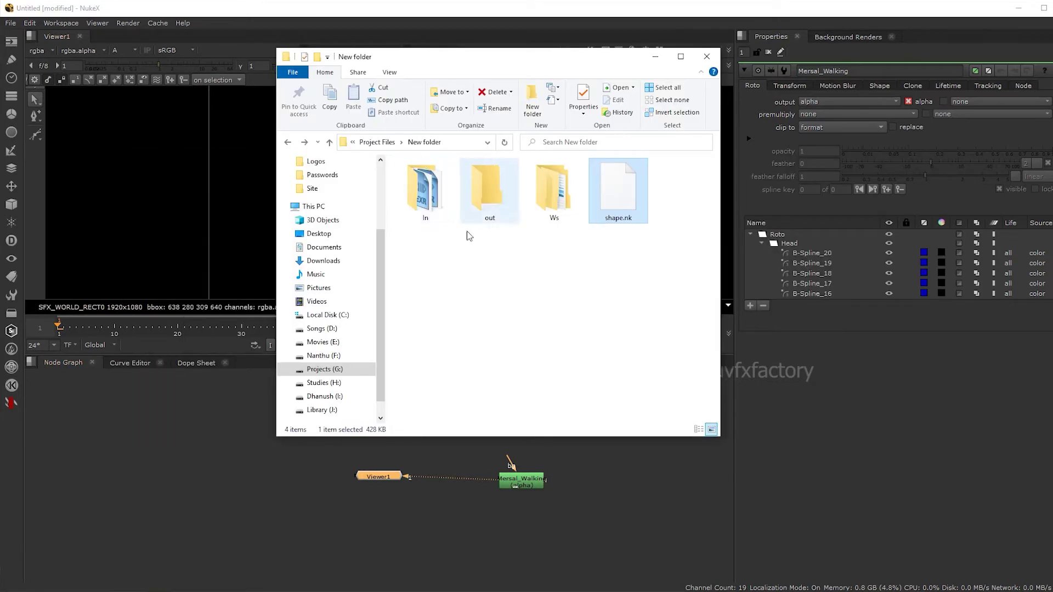
pyautogui.hotkey('alt', 'Tab')
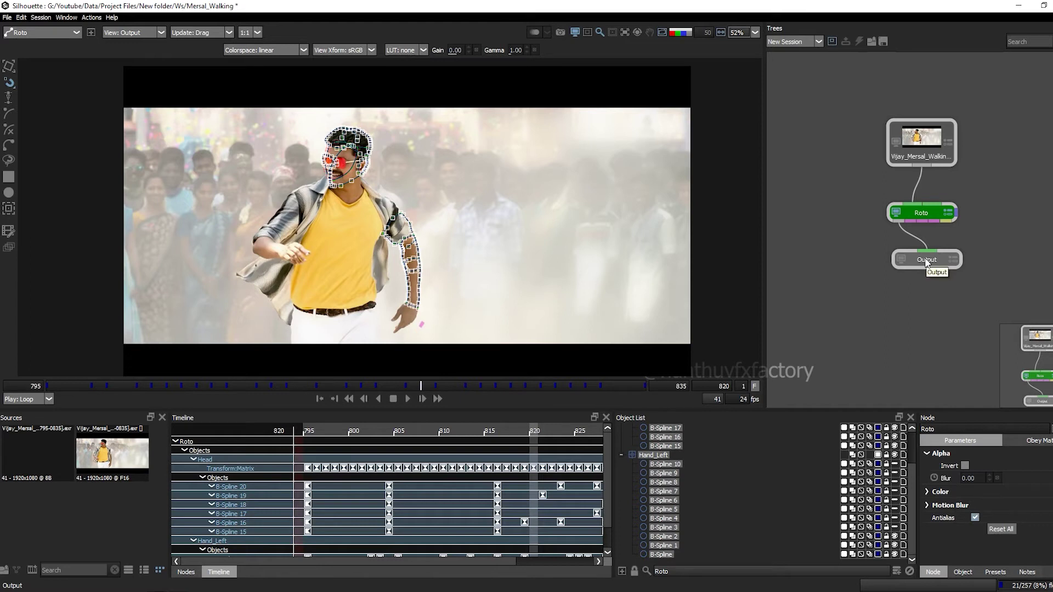
# - Set the Output node's file path to out/mersal.####.png
pyautogui.click(926, 261)
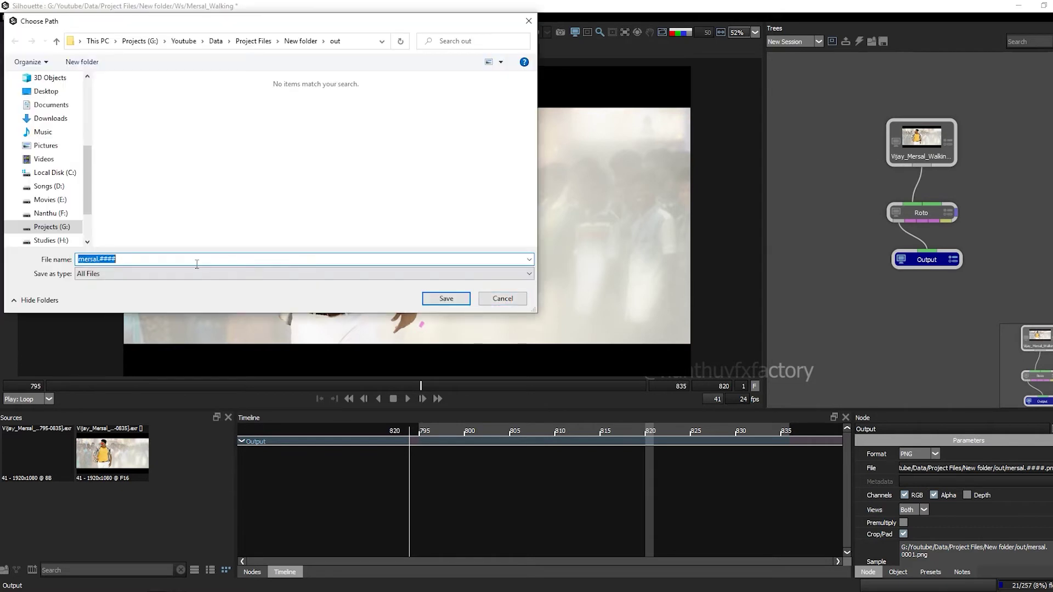
pyautogui.click(196, 263)
pyautogui.moveTo(132, 259); pyautogui.dragTo(101, 268)
pyautogui.click(448, 300)
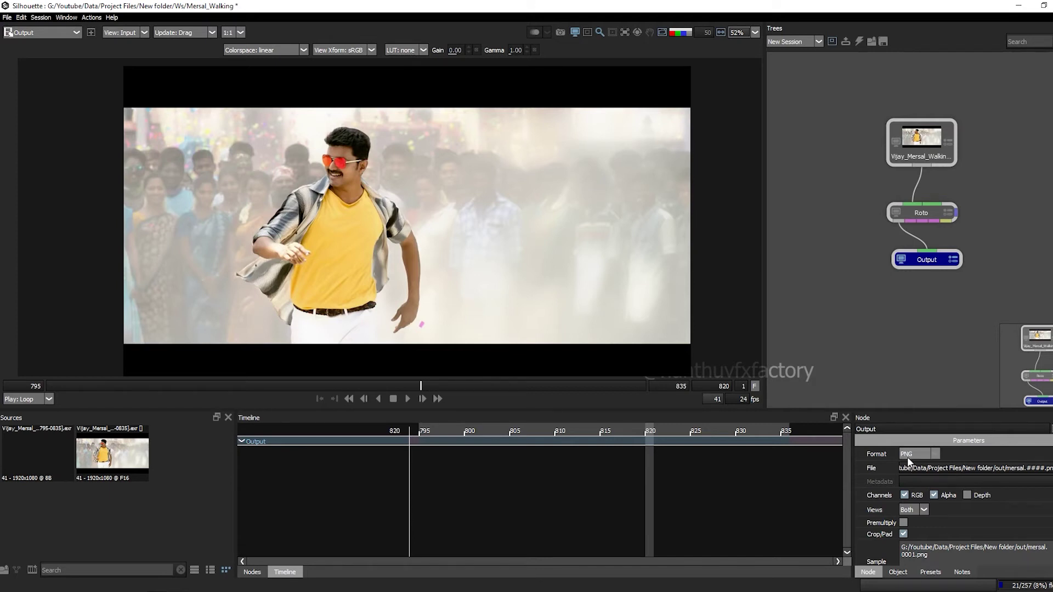
# - Turn off the RGB channel and render the matte frames
pyautogui.click(904, 496)
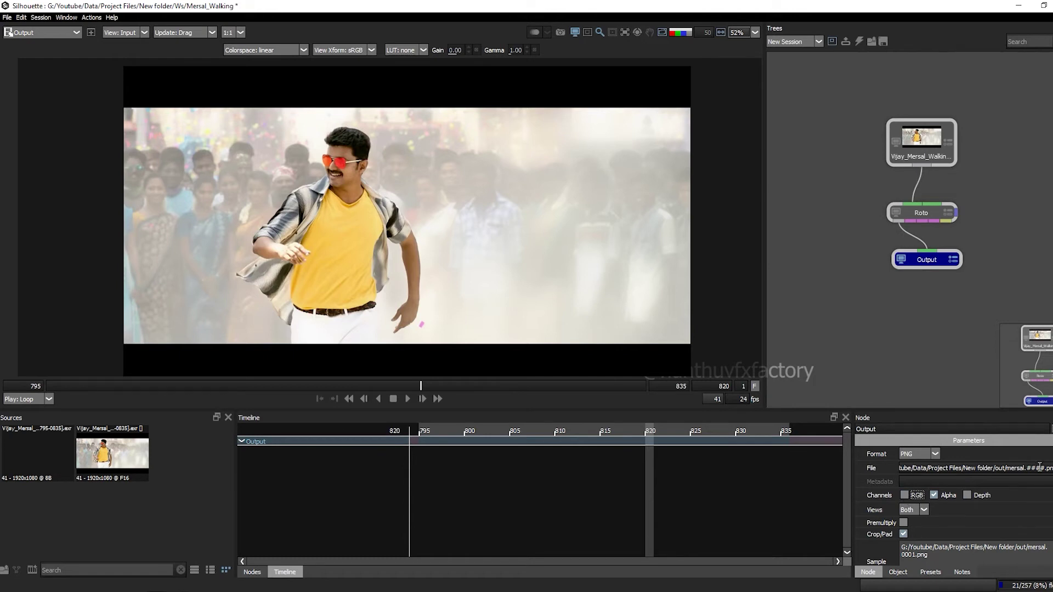
pyautogui.scroll(-2, 1036, 487)
pyautogui.click(911, 548)
pyautogui.click(645, 349)
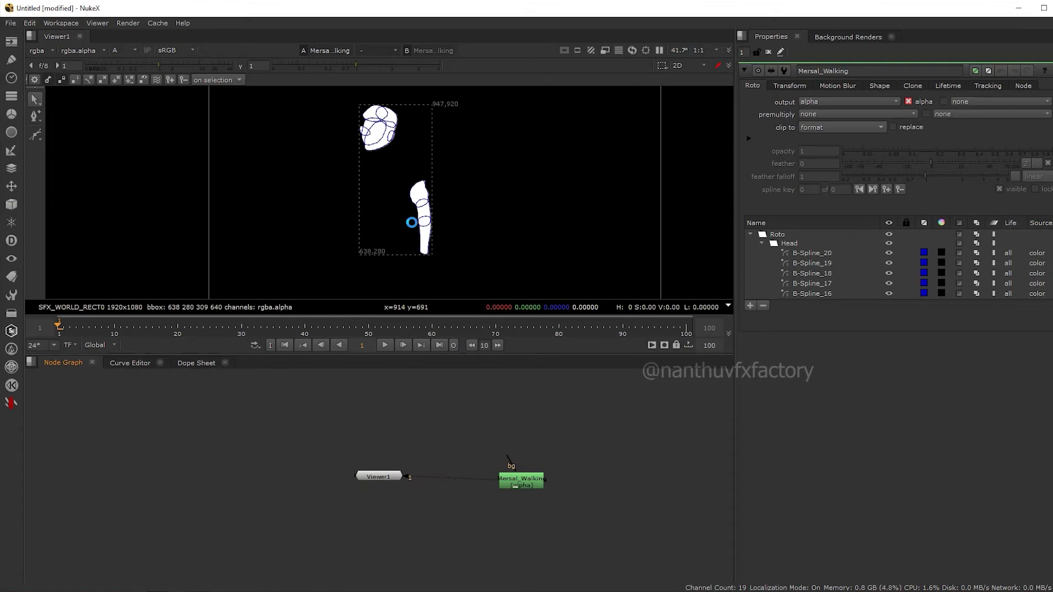
# - Discard an unwanted Read node and locate the rendered frames in New folder's out folder
pyautogui.press('r')
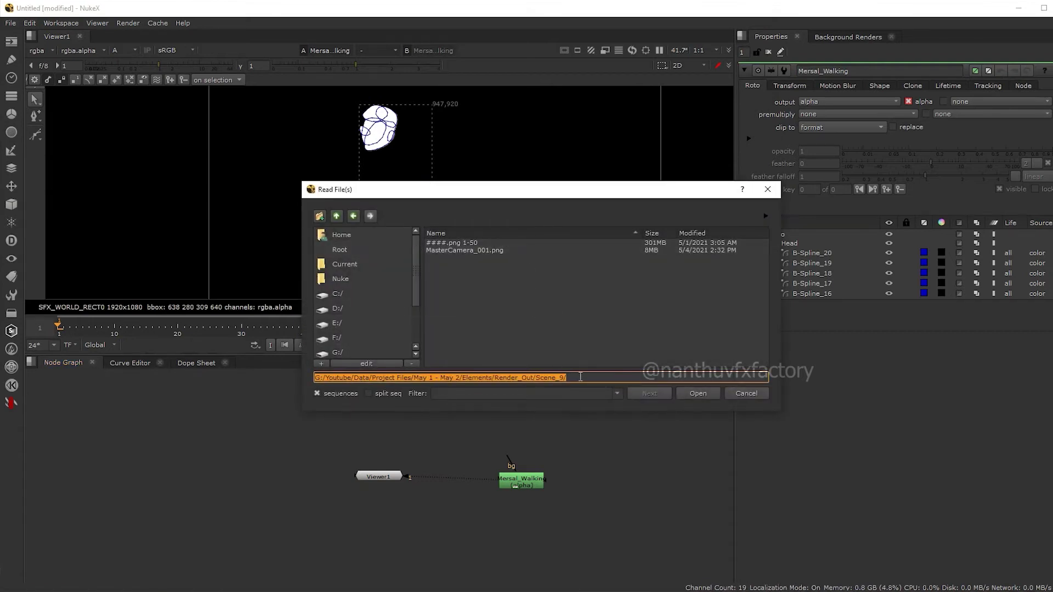
pyautogui.press('Return')
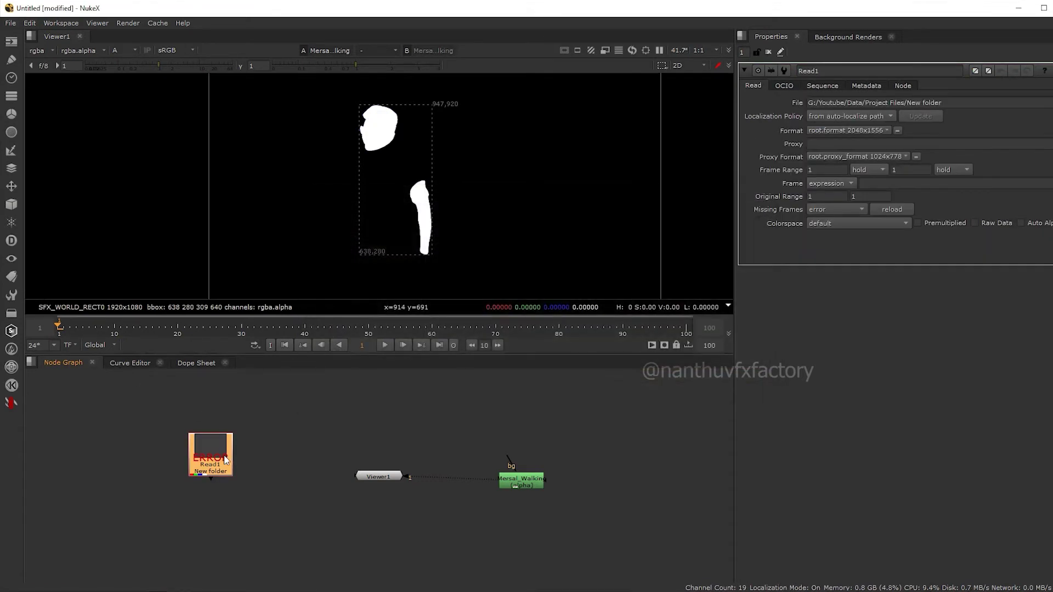
pyautogui.press('Delete')
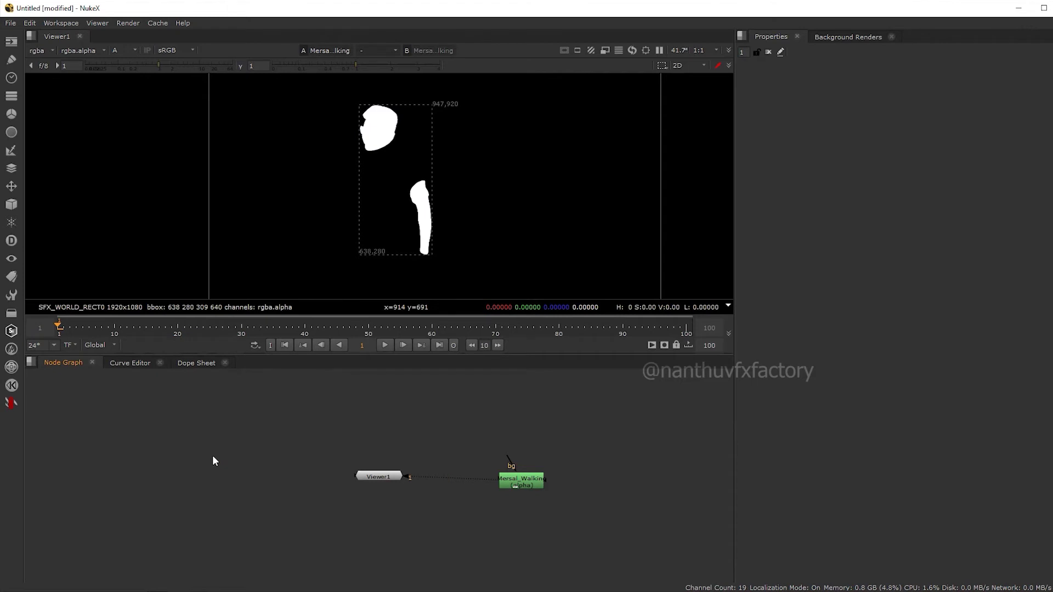
pyautogui.press('super+r')
pyautogui.press('Return')
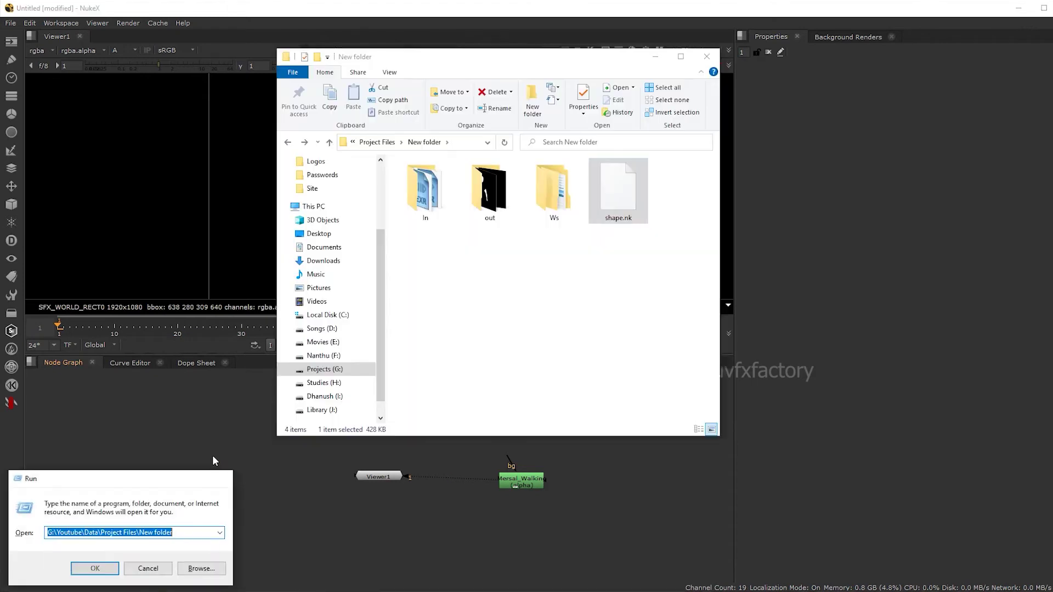
pyautogui.doubleClick(486, 195)
pyautogui.hotkey('alt', 'Left')
# - Load the out folder's mersal sequence as Read1 and view it fitted, in RGB
pyautogui.moveTo(502, 208); pyautogui.dragTo(217, 472)
pyautogui.press('1')
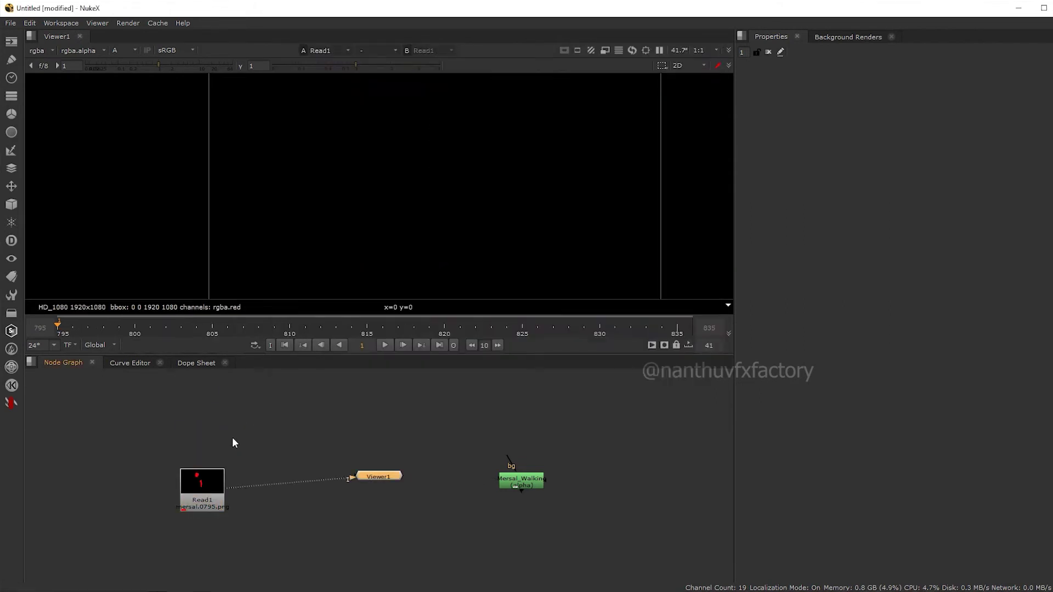
pyautogui.hotkey('shift', 'F4')
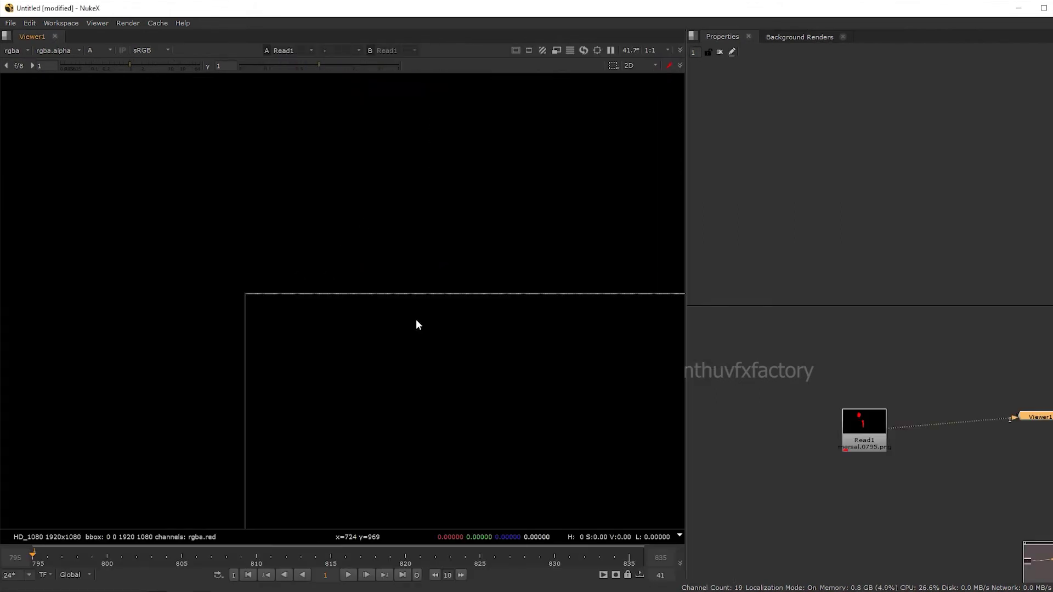
pyautogui.press('a')
pyautogui.press('a')
pyautogui.press('f')
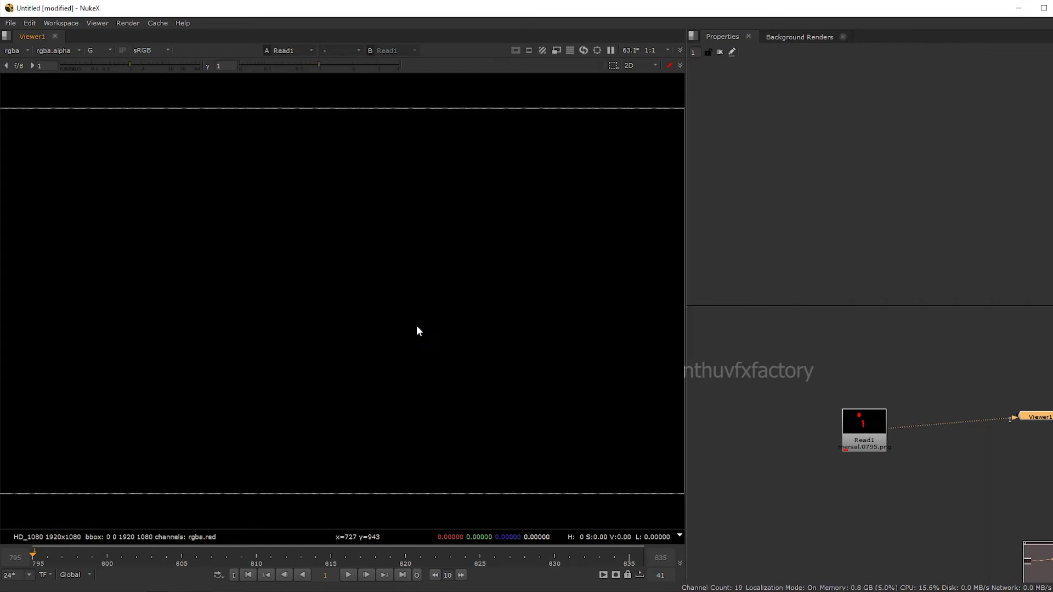
pyautogui.press('a')
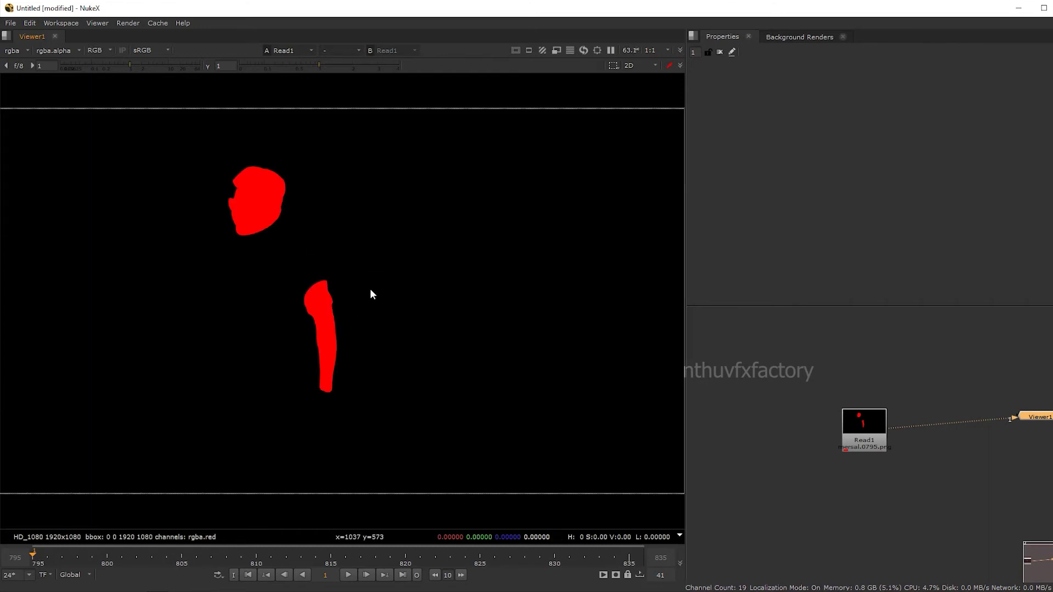
pyautogui.click(857, 518)
# - Add a Shuffle1 node under Read1, discarding mistaken ShuffleViews and Switch nodes, and view it
pyautogui.press('Tab')
pyautogui.write('shu')
pyautogui.click(796, 455)
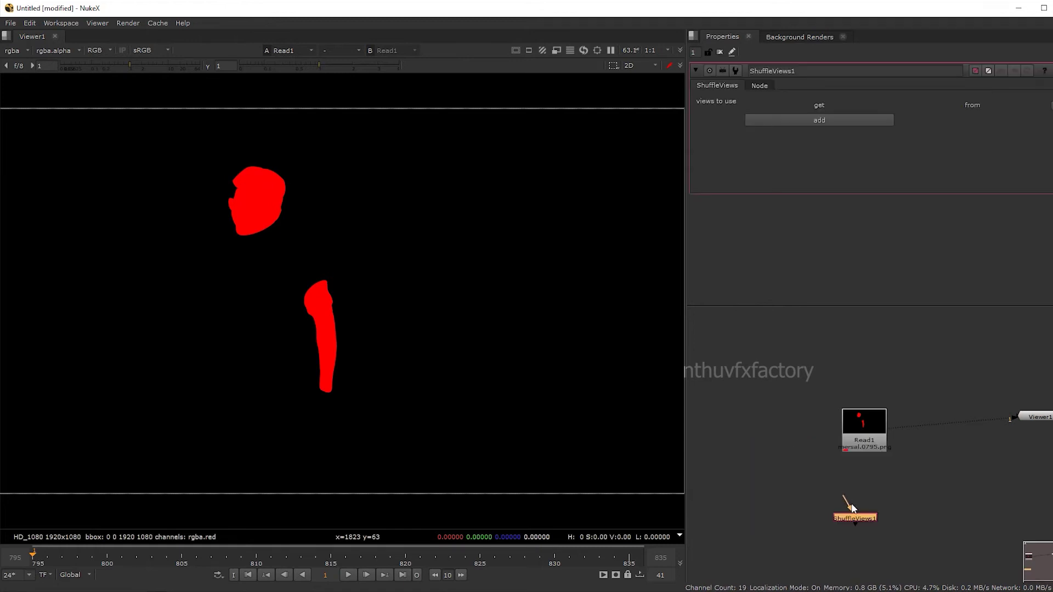
pyautogui.press('Delete')
pyautogui.press('Tab')
pyautogui.write('sh')
pyautogui.click(824, 502)
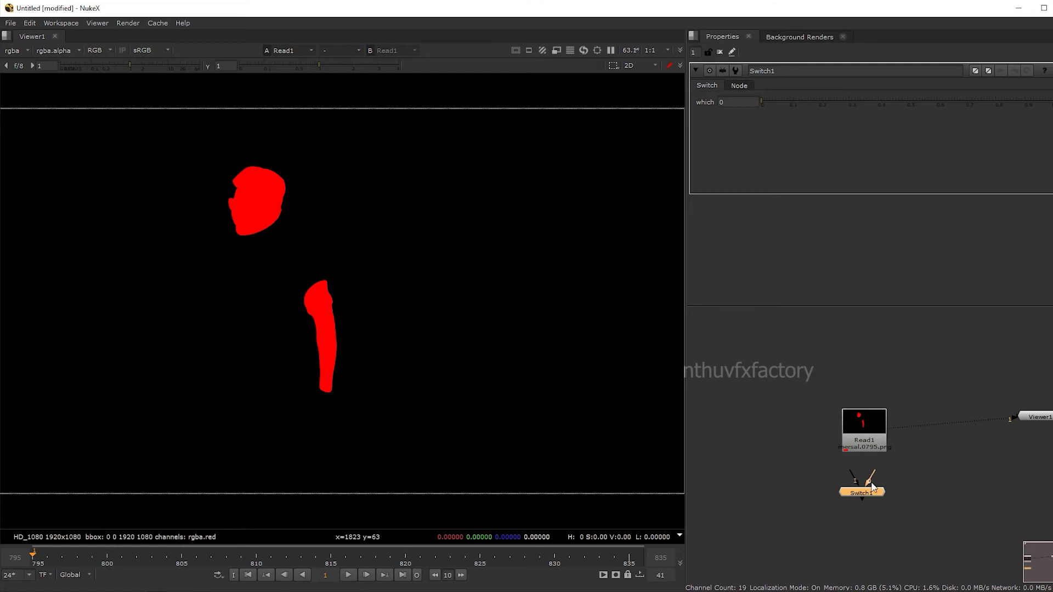
pyautogui.press('Delete')
pyautogui.press('Tab')
pyautogui.write('s')
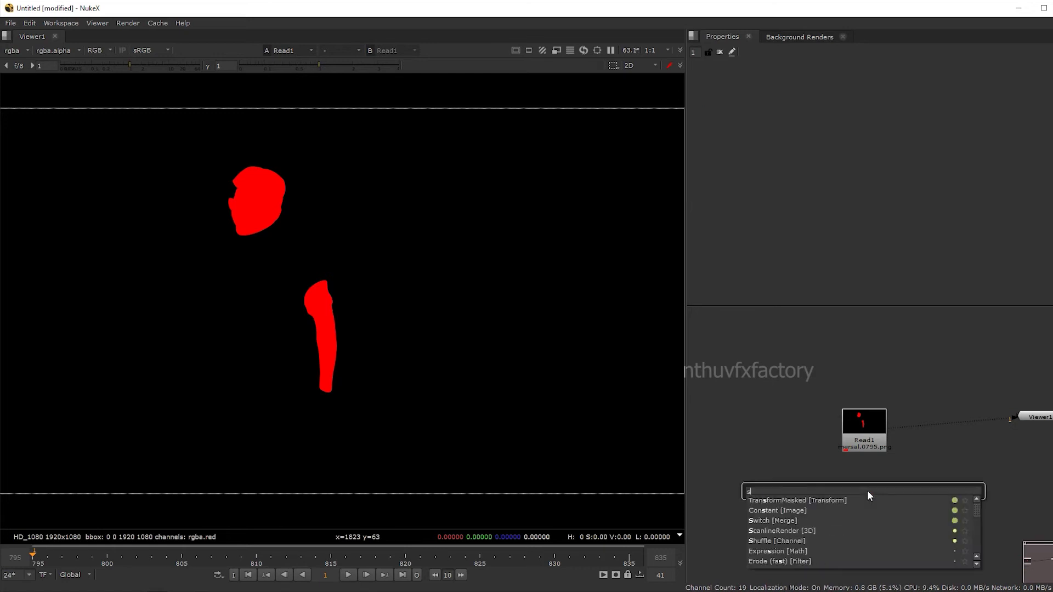
pyautogui.write('hu')
pyautogui.click(816, 499)
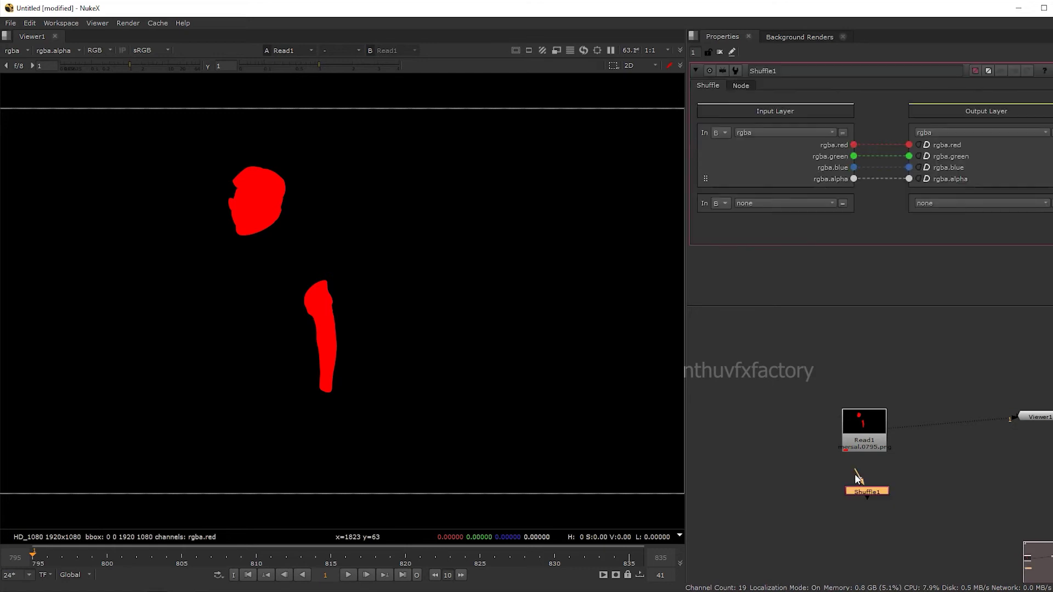
pyautogui.press('1')
# - Route rgba.red into rgba.alpha in Shuffle1 and check the alpha in the viewer
pyautogui.moveTo(854, 145); pyautogui.dragTo(909, 179)
pyautogui.press('a')
pyautogui.scroll(-3, 461, 326)
pyautogui.press('a')
pyautogui.scroll(2, 433, 311)
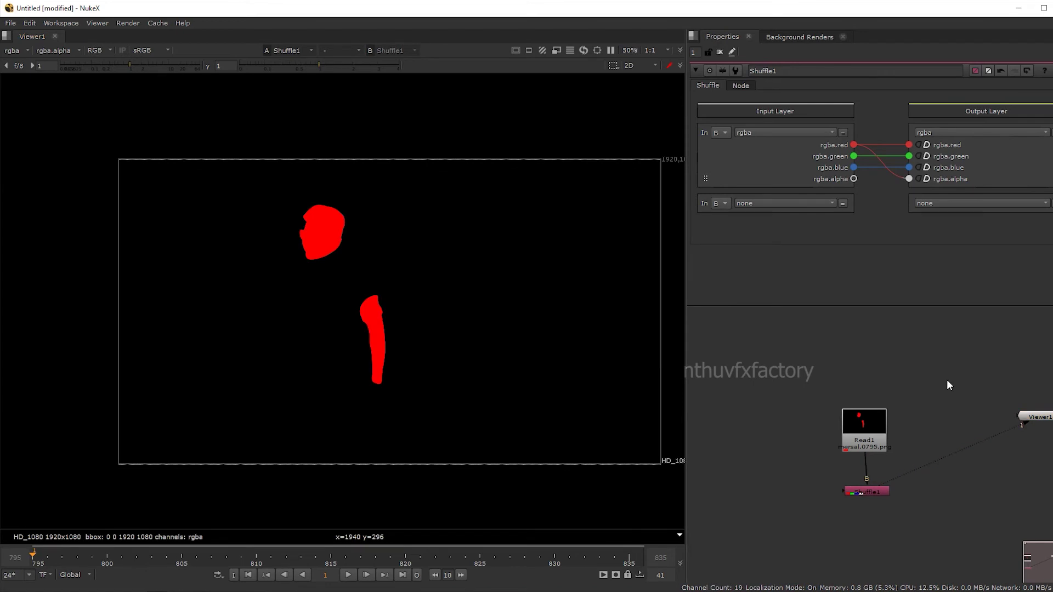
# - Load the walking plate exr sequence from New folder/In as Read2 and position it
pyautogui.press('r')
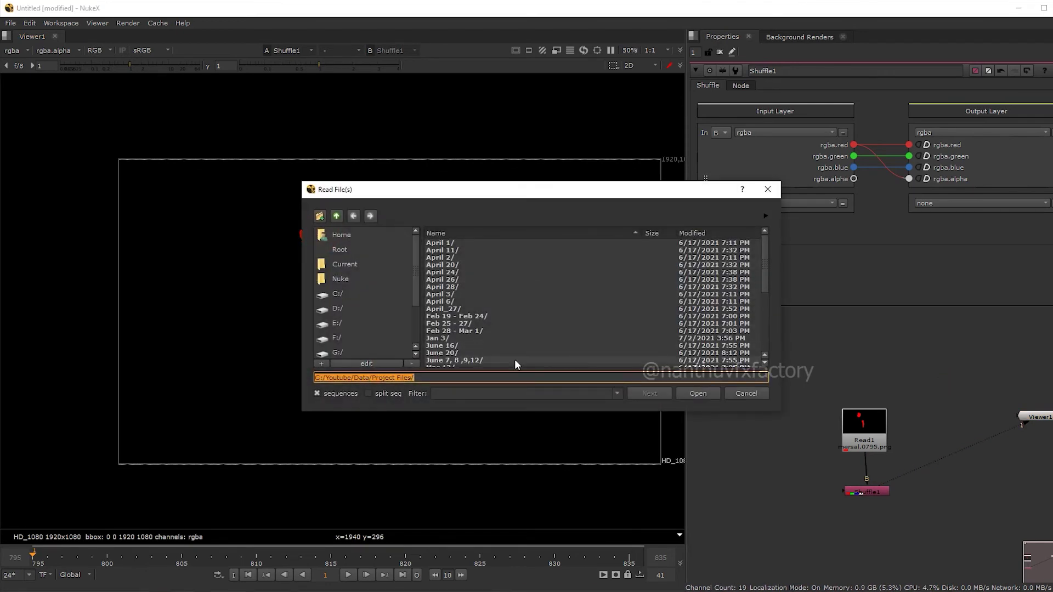
pyautogui.doubleClick(465, 242)
pyautogui.doubleClick(461, 243)
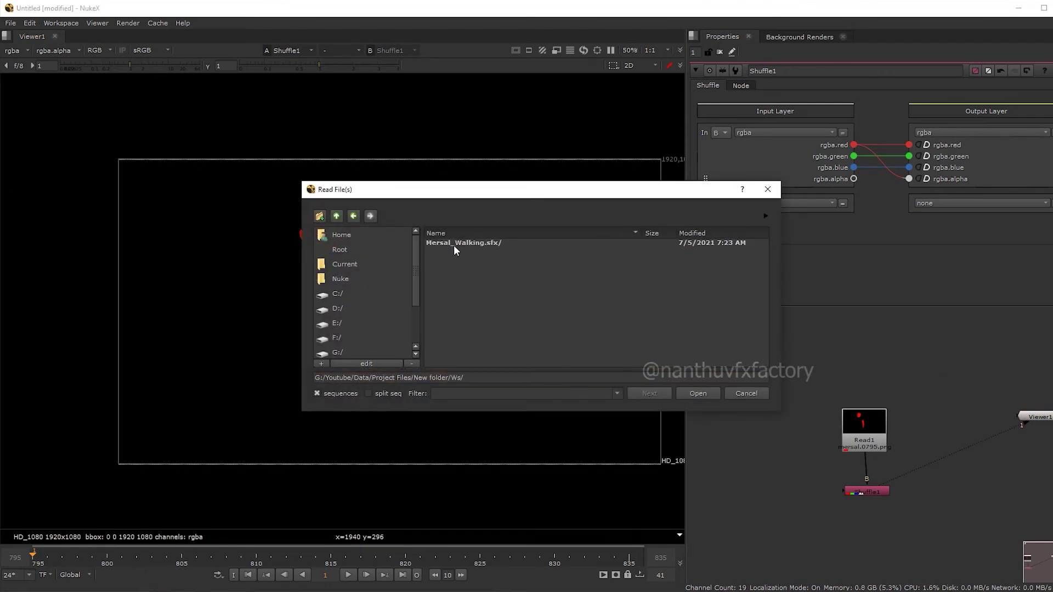
pyautogui.press('BackSpace')
pyautogui.doubleClick(459, 267)
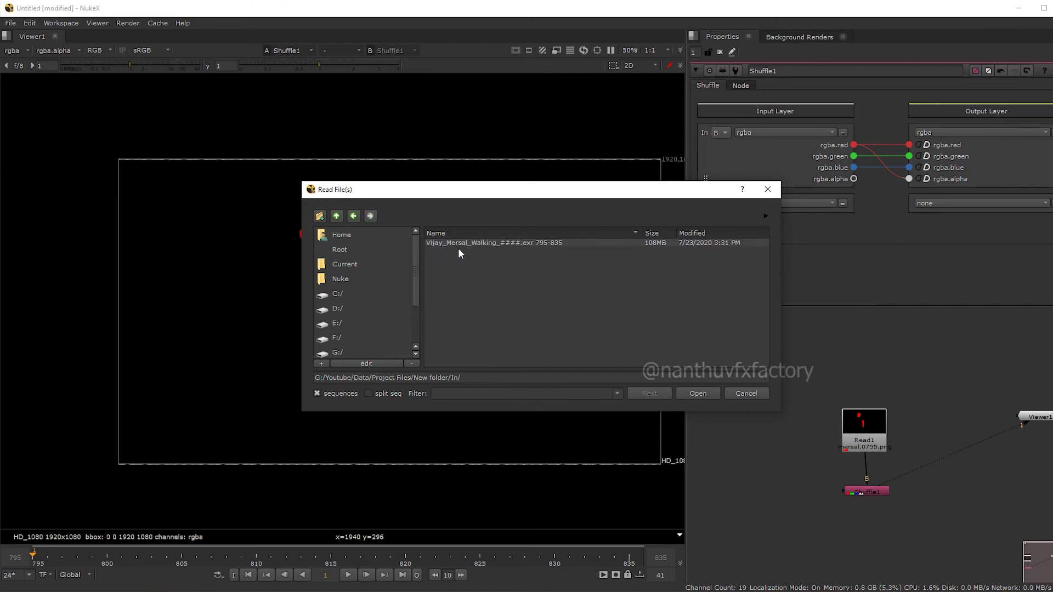
pyautogui.click(496, 242)
pyautogui.click(697, 394)
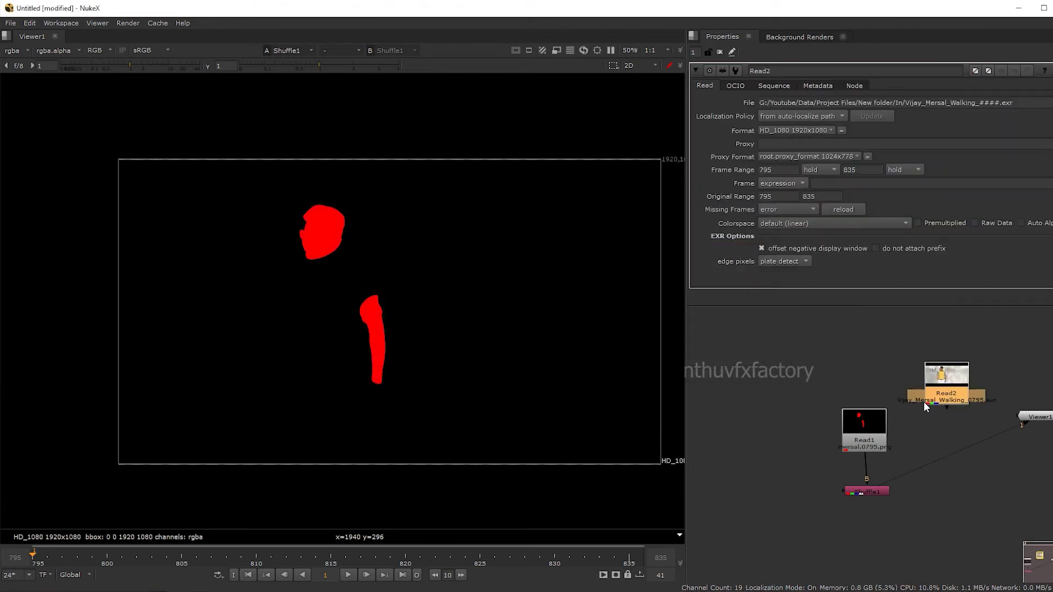
pyautogui.moveTo(944, 390); pyautogui.dragTo(958, 402)
pyautogui.click(983, 461)
# - Add Copy1 with Shuffle1 in its A input, view it, and toggle the red matte overlay
pyautogui.press('k')
pyautogui.moveTo(976, 452); pyautogui.dragTo(868, 492)
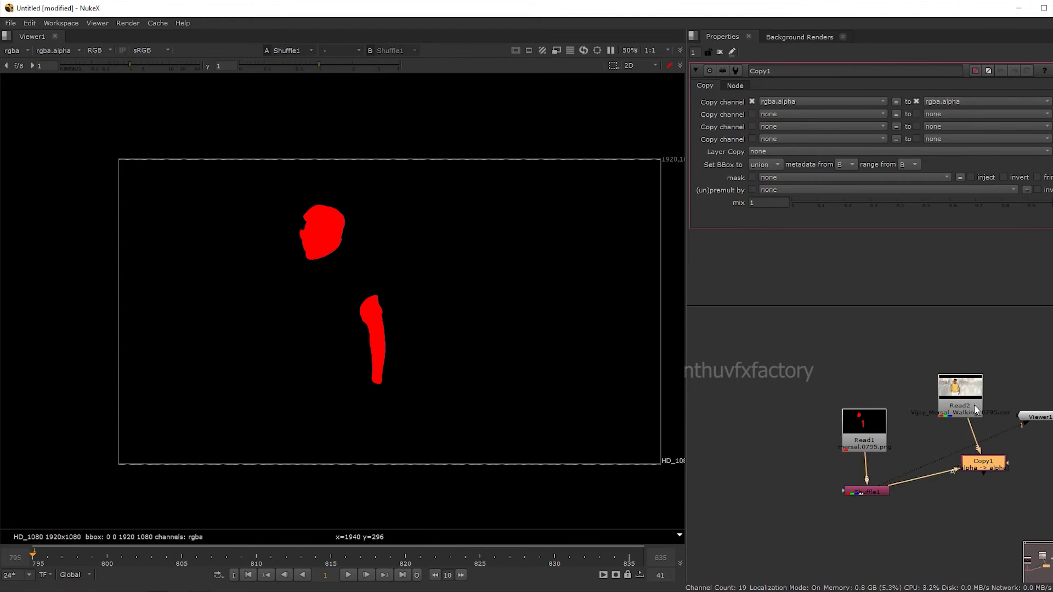
pyautogui.press('1')
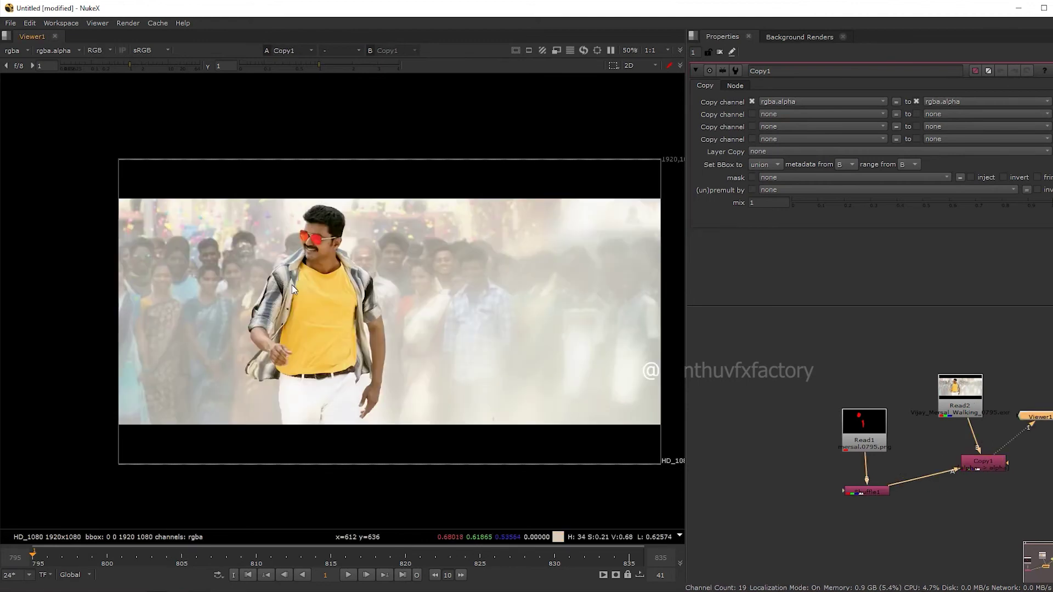
pyautogui.scroll(3, 292, 285)
pyautogui.press('m')
pyautogui.scroll(3, 335, 225)
pyautogui.press('m')
pyautogui.press('m')
pyautogui.press('m')
pyautogui.press('m')
pyautogui.press('m')
pyautogui.press('m')
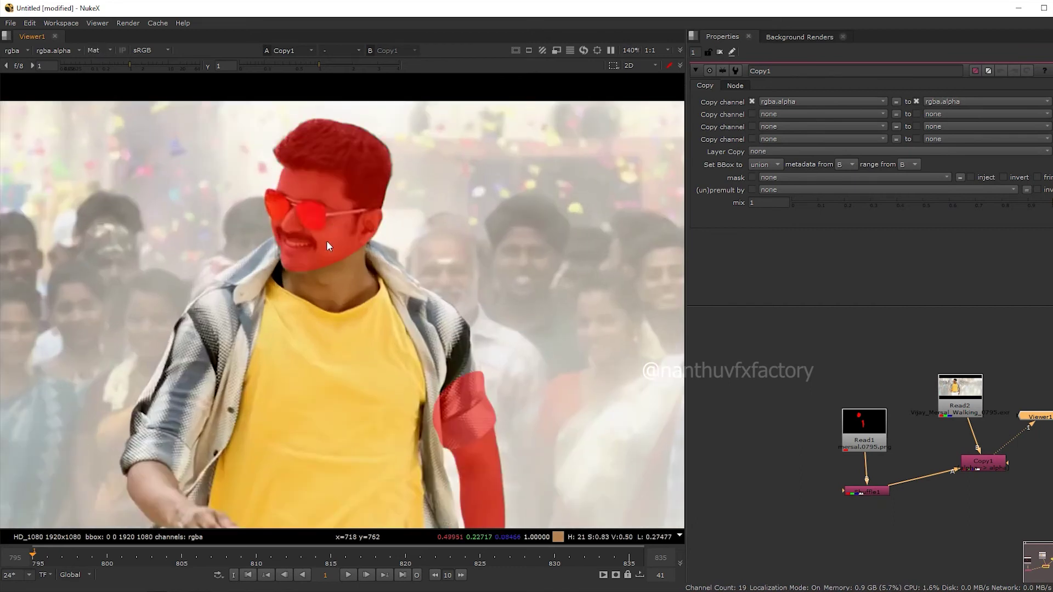
pyautogui.scroll(-3, 316, 364)
# - Play the sequence, checking the alpha and matte overlay, then stop playback
pyautogui.click(350, 574)
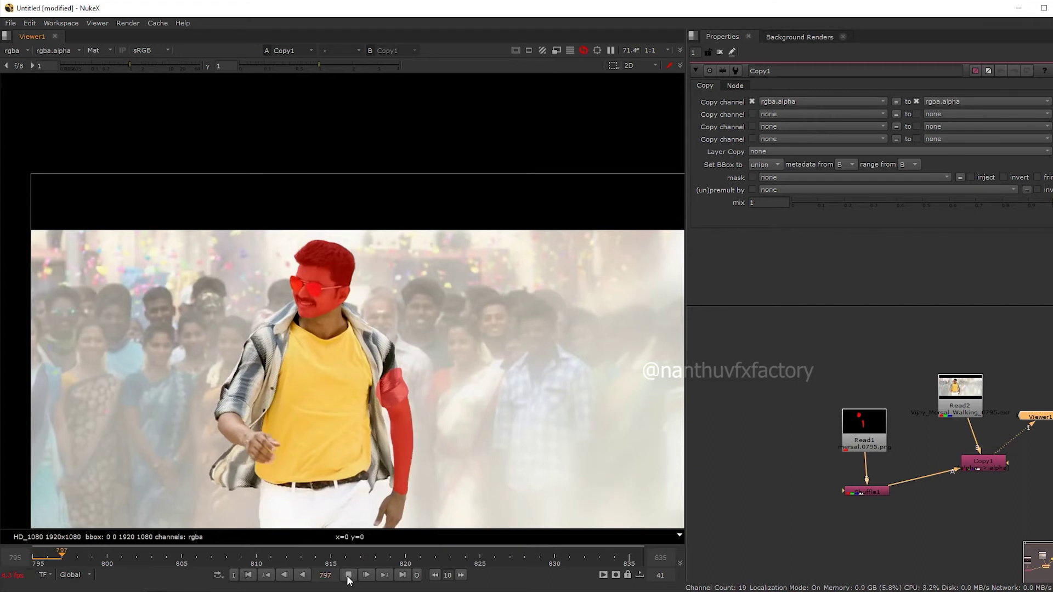
pyautogui.press('a')
pyautogui.press('m')
pyautogui.press('a')
pyautogui.click(349, 575)
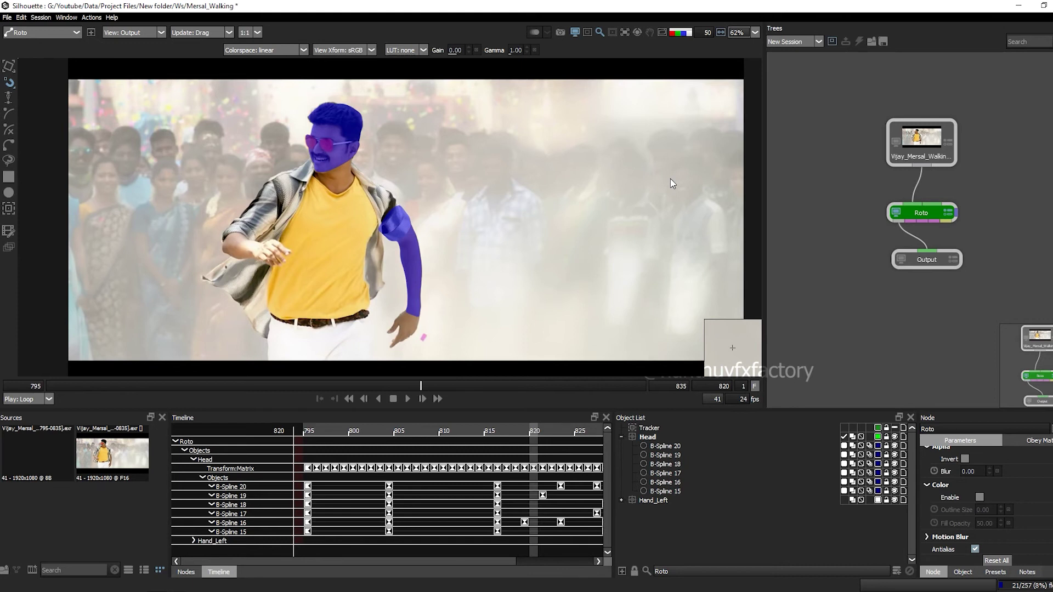
# - Leave Head on Alpha and switch Hand_Left's output Channel to Green
pyautogui.click(648, 438)
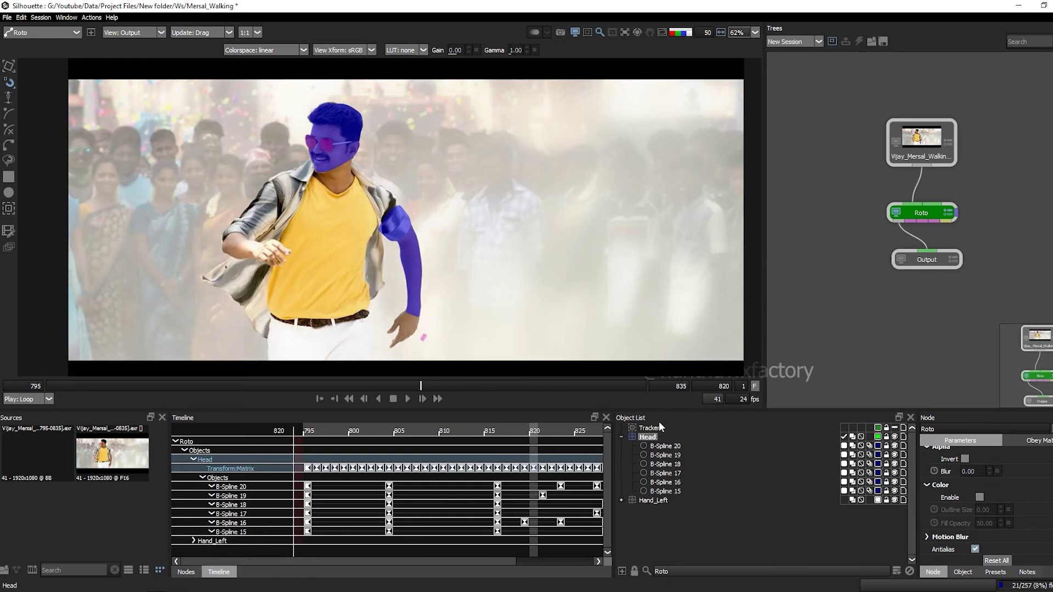
pyautogui.click(964, 572)
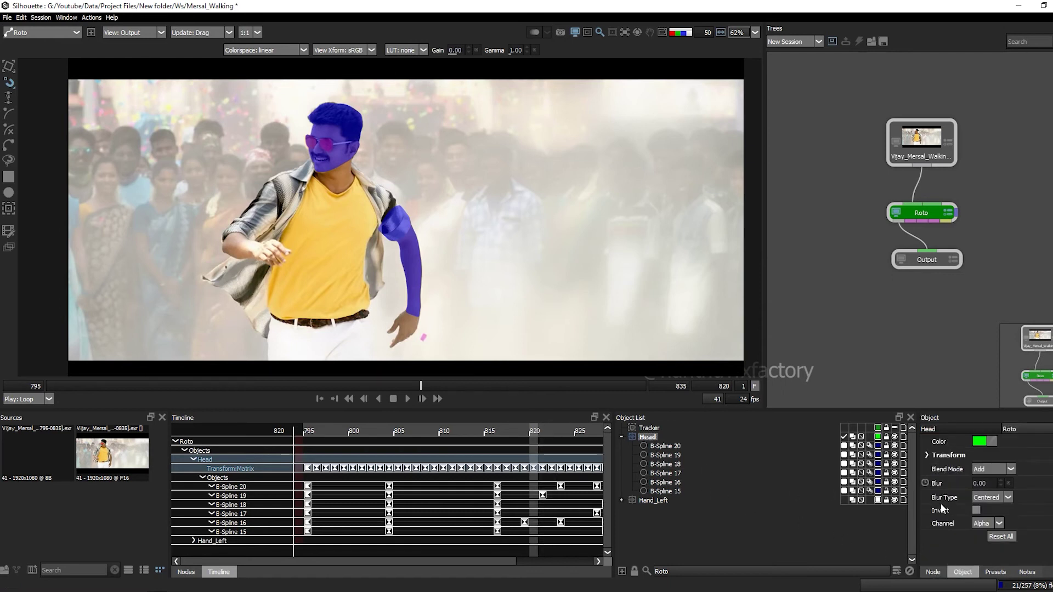
pyautogui.click(986, 524)
pyautogui.press('Escape')
pyautogui.click(656, 501)
pyautogui.click(986, 524)
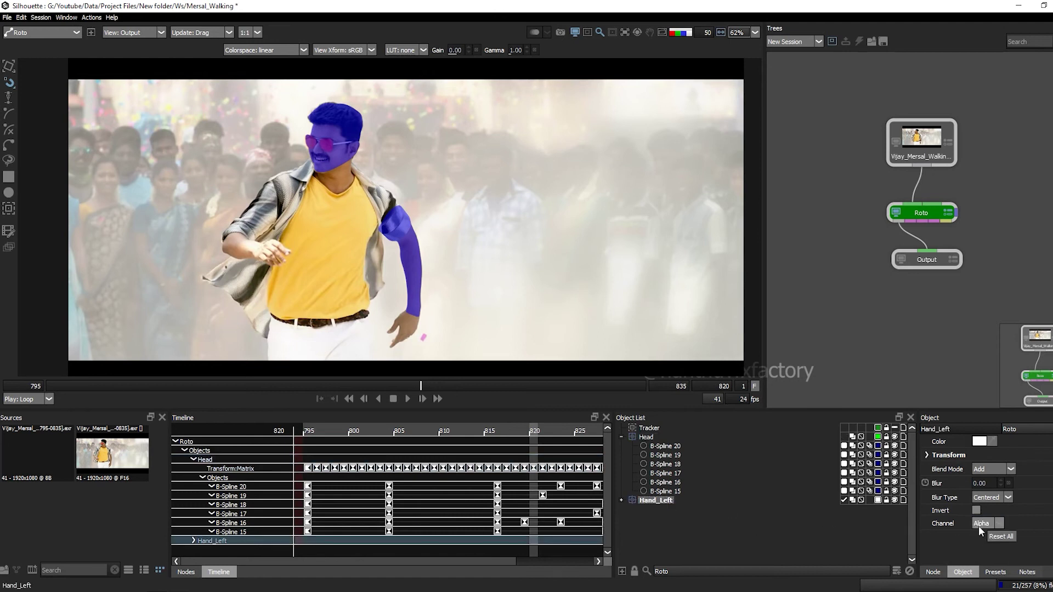
pyautogui.click(984, 544)
pyautogui.click(804, 533)
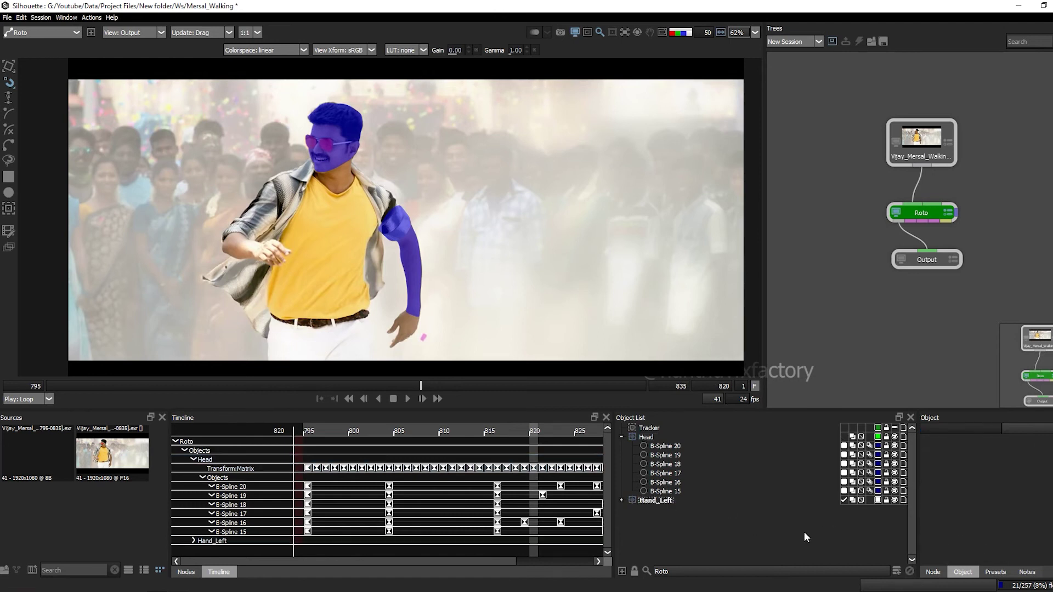
pyautogui.click(663, 501)
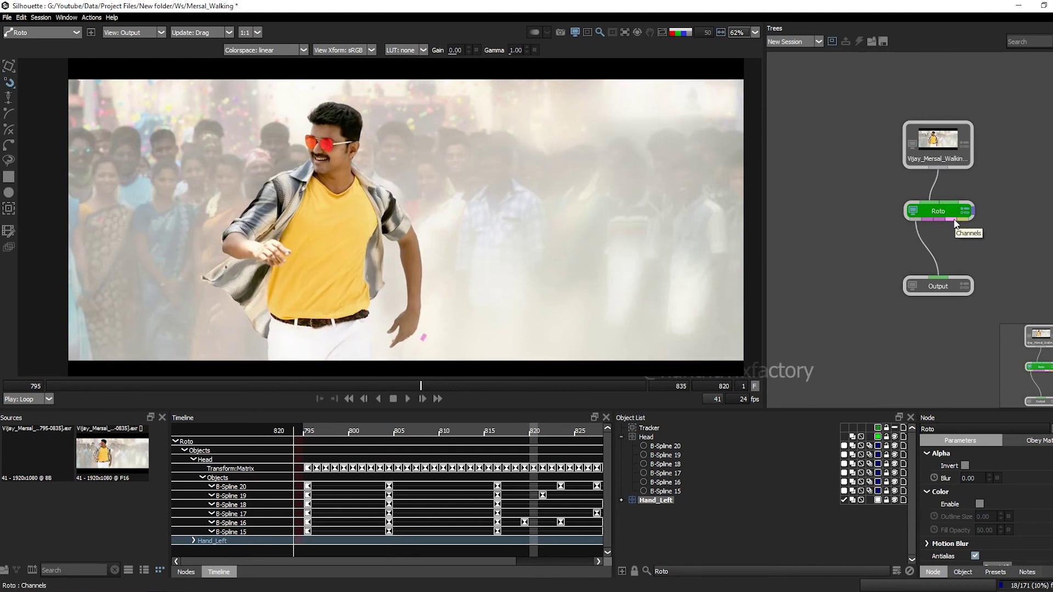
# - Connect Roto's Channels to Output, re-render the red-head, green-arm PNG frames, and return to NukeX
pyautogui.moveTo(954, 220); pyautogui.dragTo(940, 283)
pyautogui.click(939, 288)
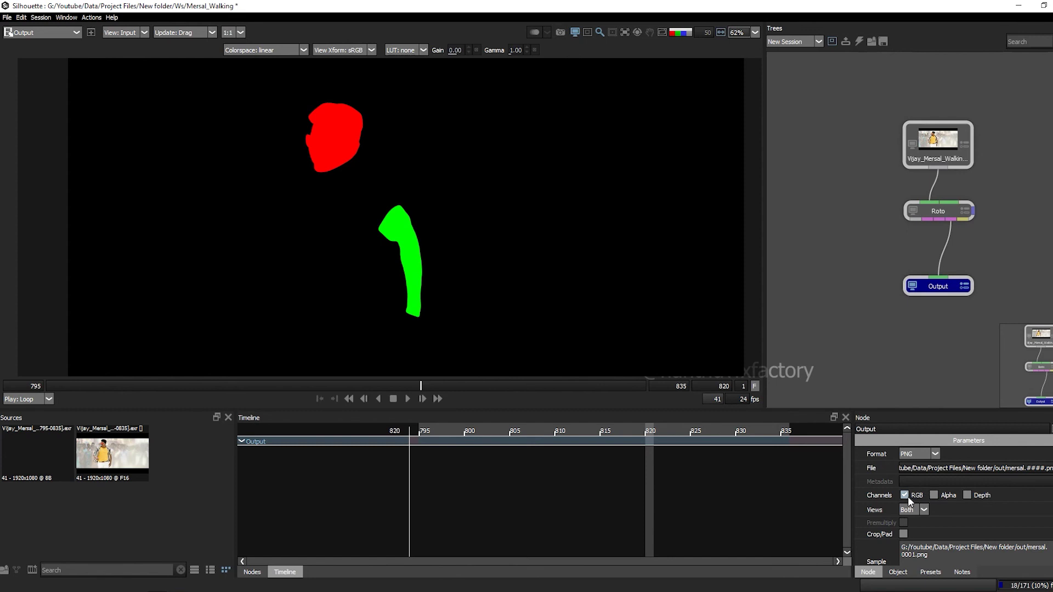
pyautogui.scroll(-2, 910, 499)
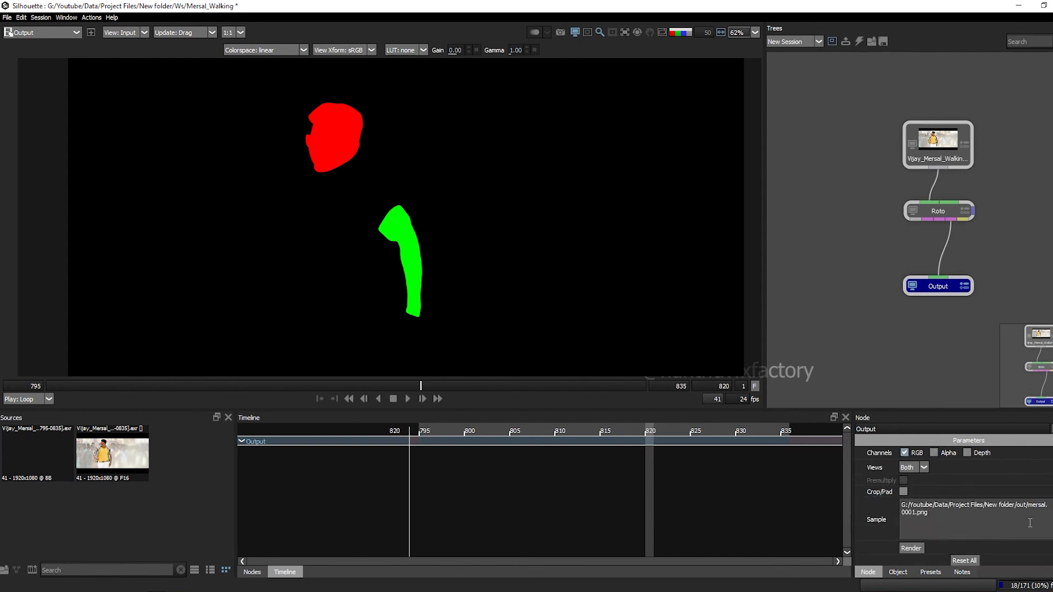
pyautogui.click(911, 548)
pyautogui.click(644, 349)
pyautogui.click(200, 591)
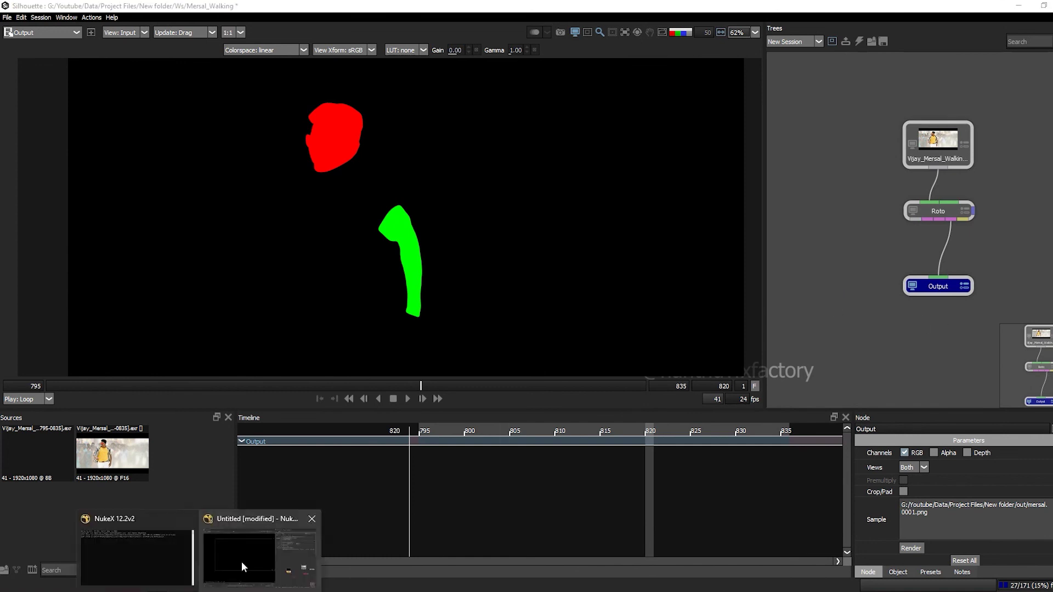
pyautogui.click(244, 567)
# - Reload Read1 with the new renders and keep Shuffle1 routing red into alpha
pyautogui.click(840, 210)
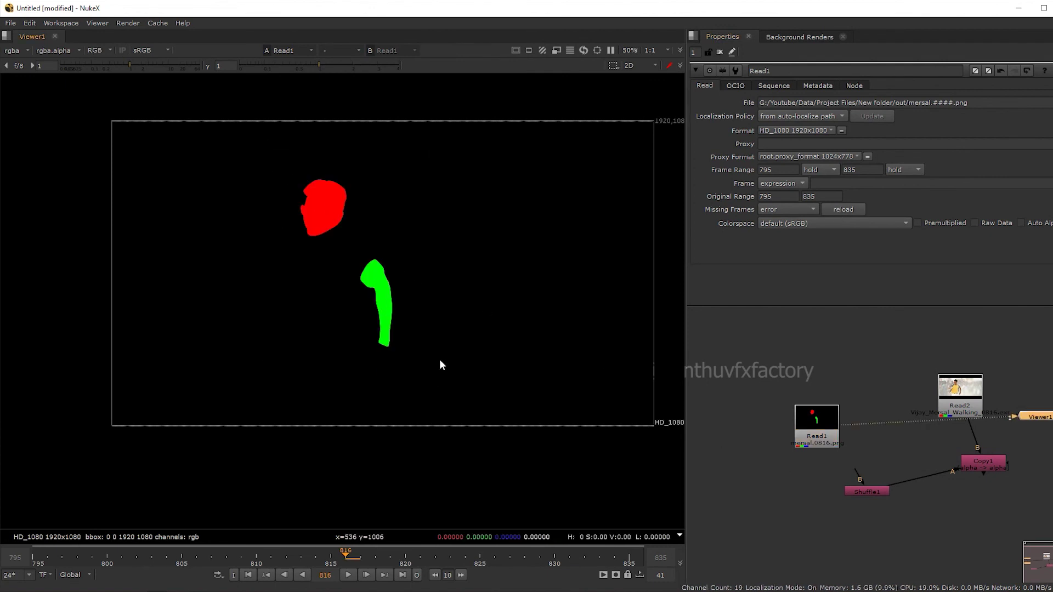
pyautogui.moveTo(828, 439); pyautogui.dragTo(829, 439)
pyautogui.click(877, 492)
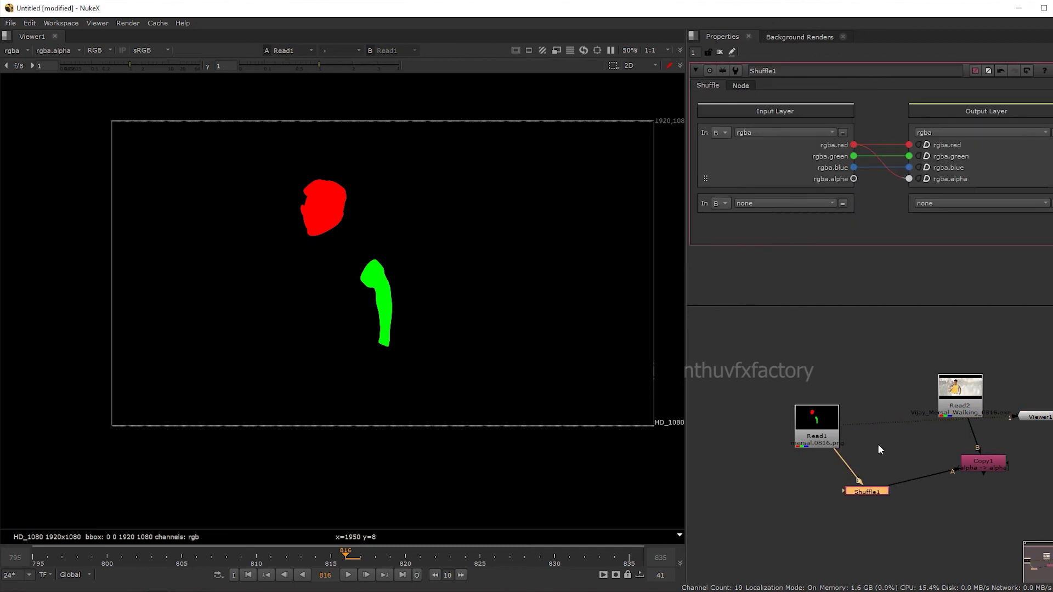
pyautogui.moveTo(855, 145); pyautogui.dragTo(910, 179)
# - Duplicate Shuffle1 as Shuffle2, fed from Read1, routing green into alpha
pyautogui.hotkey('ctrl', 'c')
pyautogui.click(855, 513)
pyautogui.hotkey('ctrl', 'v')
pyautogui.moveTo(855, 512); pyautogui.dragTo(816, 422)
pyautogui.moveTo(854, 156); pyautogui.dragTo(909, 179)
pyautogui.moveTo(860, 528); pyautogui.dragTo(790, 527)
# - Merge Shuffle2 (A) and Shuffle1 (B) in Merge1 and feed it into Copy1's A input
pyautogui.click(887, 554)
pyautogui.press('m')
pyautogui.moveTo(876, 534); pyautogui.dragTo(800, 526)
pyautogui.moveTo(899, 535)
pyautogui.mouseDown()
pyautogui.moveTo(876, 491)
pyautogui.moveTo(900, 555)
pyautogui.mouseUp()
pyautogui.moveTo(906, 482); pyautogui.dragTo(899, 555)
pyautogui.keyDown('ctrl'); pyautogui.keyDown('shift'); pyautogui.click(982, 467); pyautogui.keyUp('shift'); pyautogui.keyUp('ctrl')
# - Check the combined head and arm alpha as a matte overlay in the viewer
pyautogui.press('a')
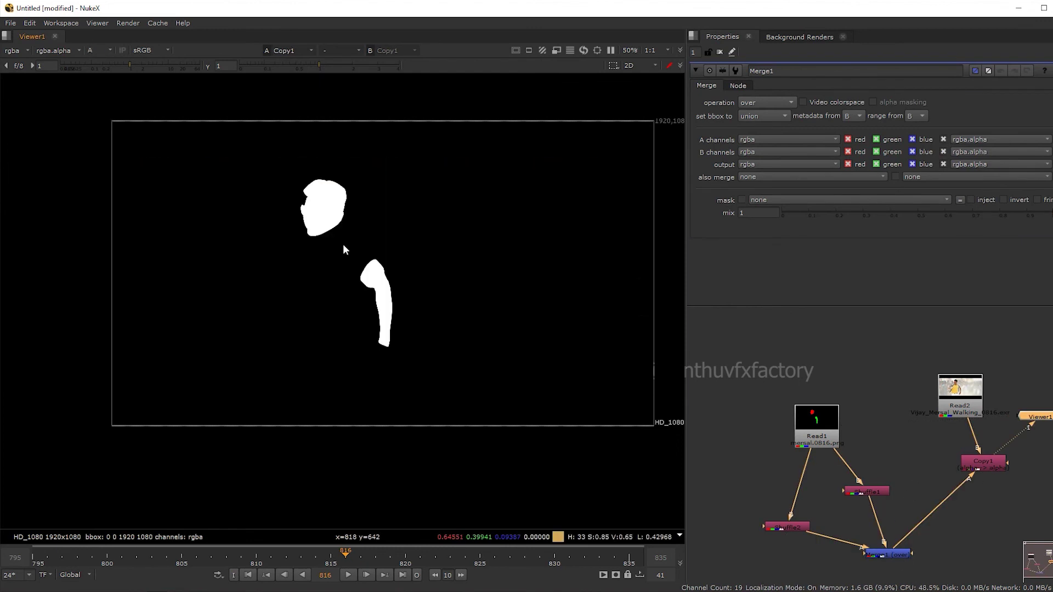
pyautogui.press('m')
pyautogui.scroll(2, 332, 232)
pyautogui.press('a')
pyautogui.press('a')
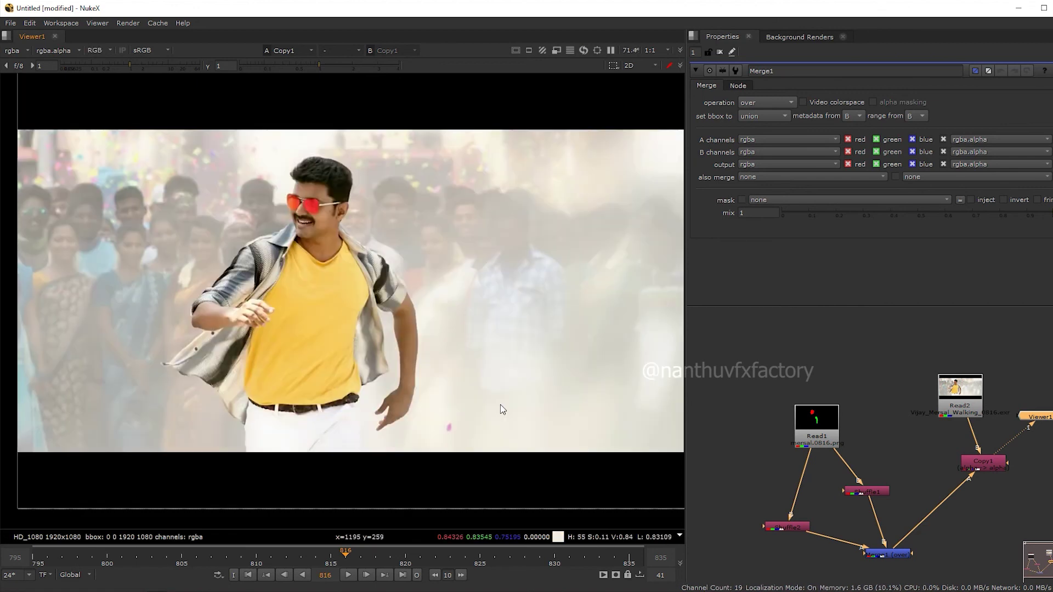